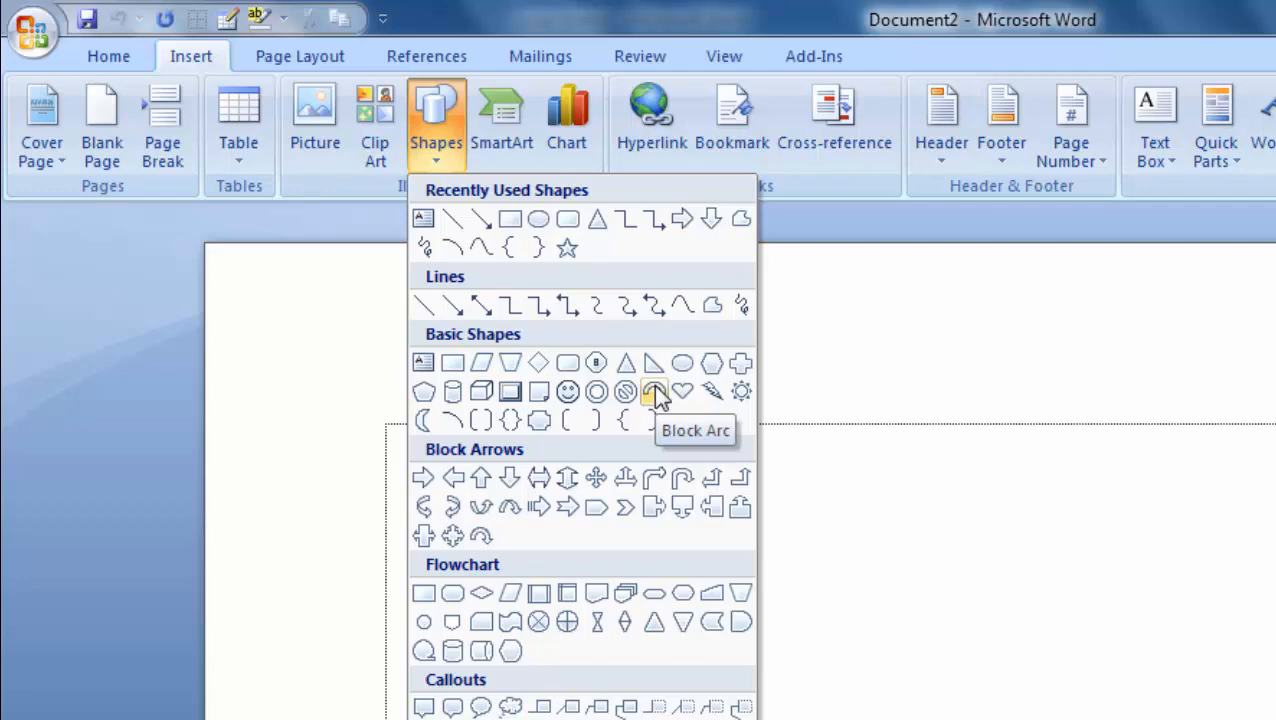
- Draw a block arc about 3.09" by 3.09" and place it centred just inside the page's top margin
{"action": "left_click", "coordinate": [655, 393]}
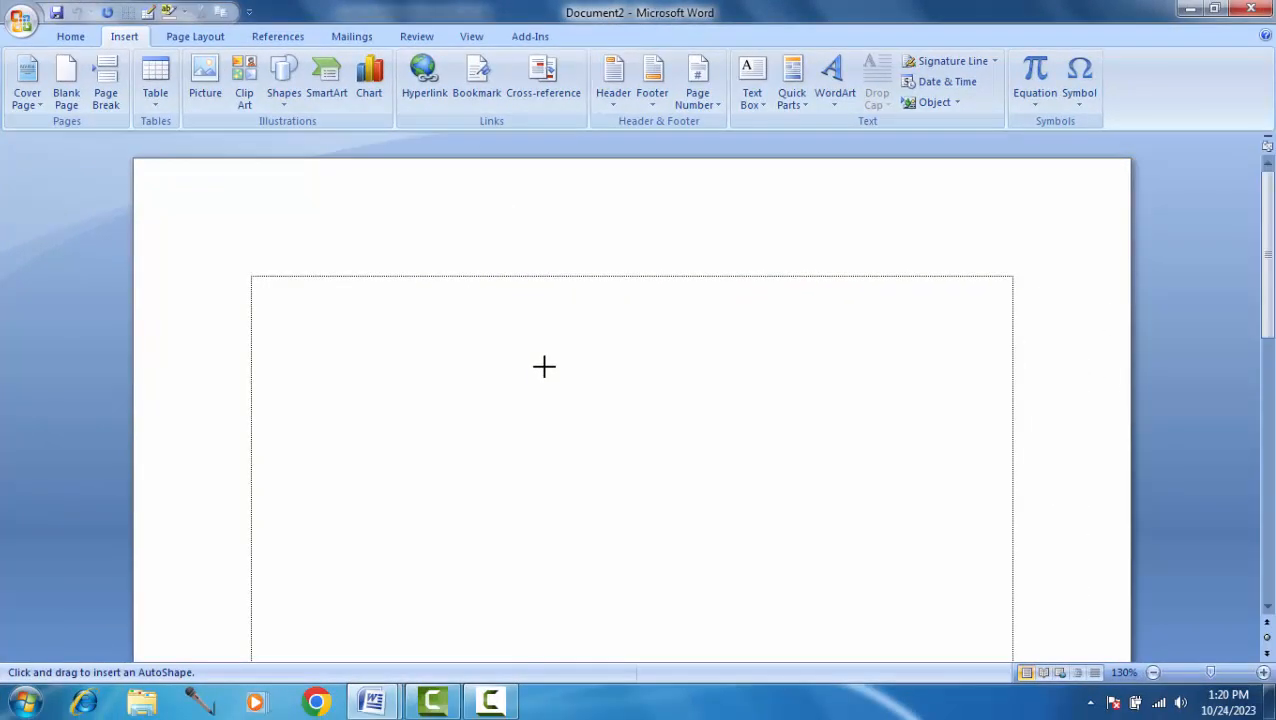
{"action": "left_click_drag", "start_coordinate": [364, 185], "coordinate": [725, 439]}
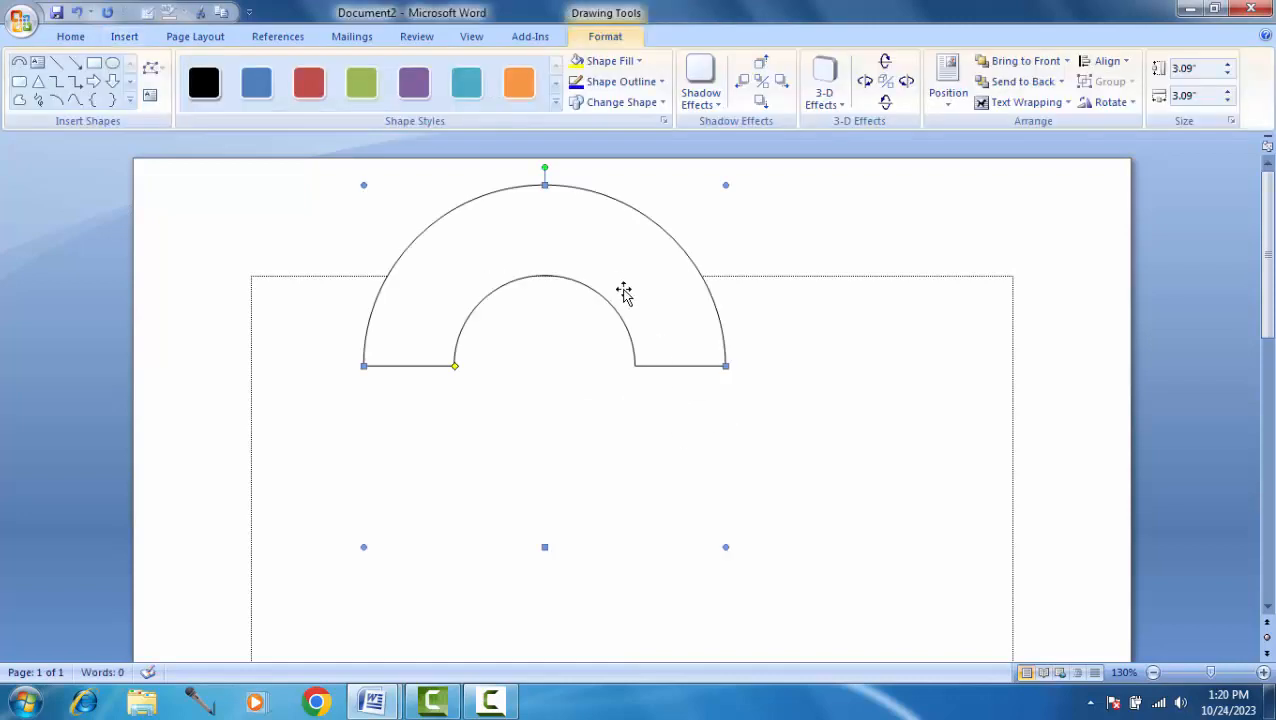
{"action": "left_click_drag", "start_coordinate": [698, 314], "coordinate": [723, 369]}
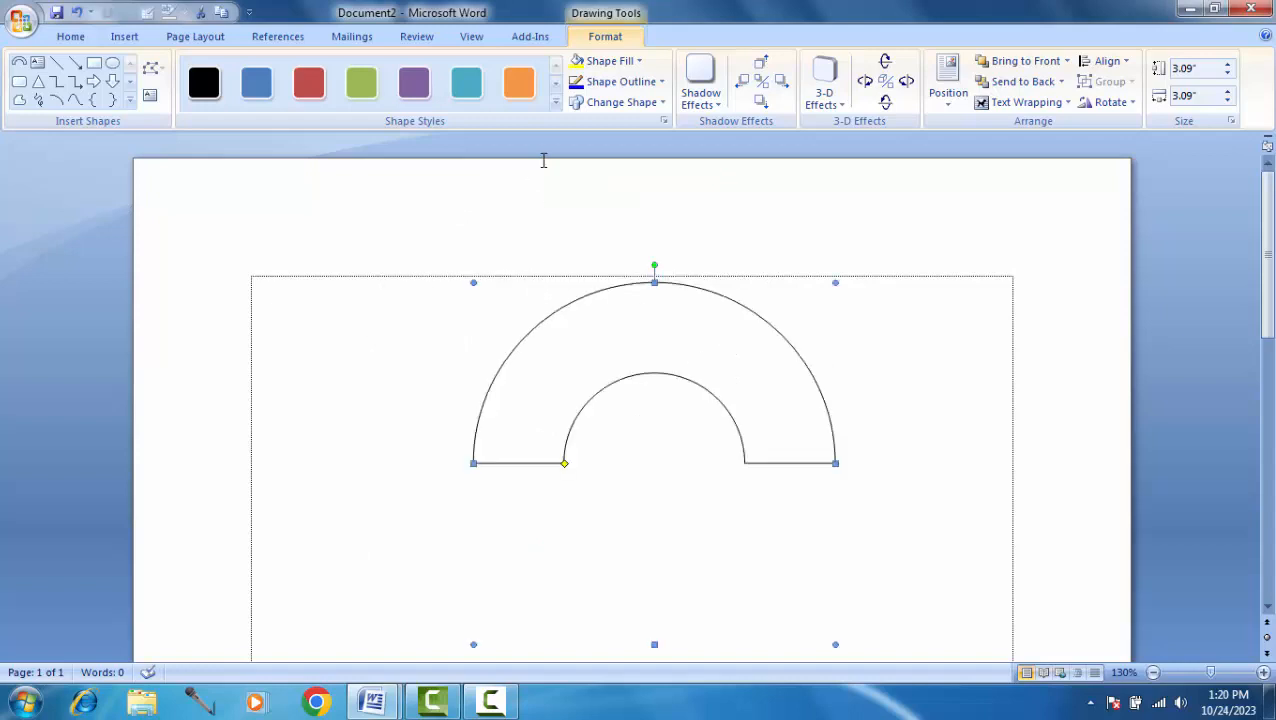
- Fill the block arc with black
{"action": "left_click", "coordinate": [371, 700]}
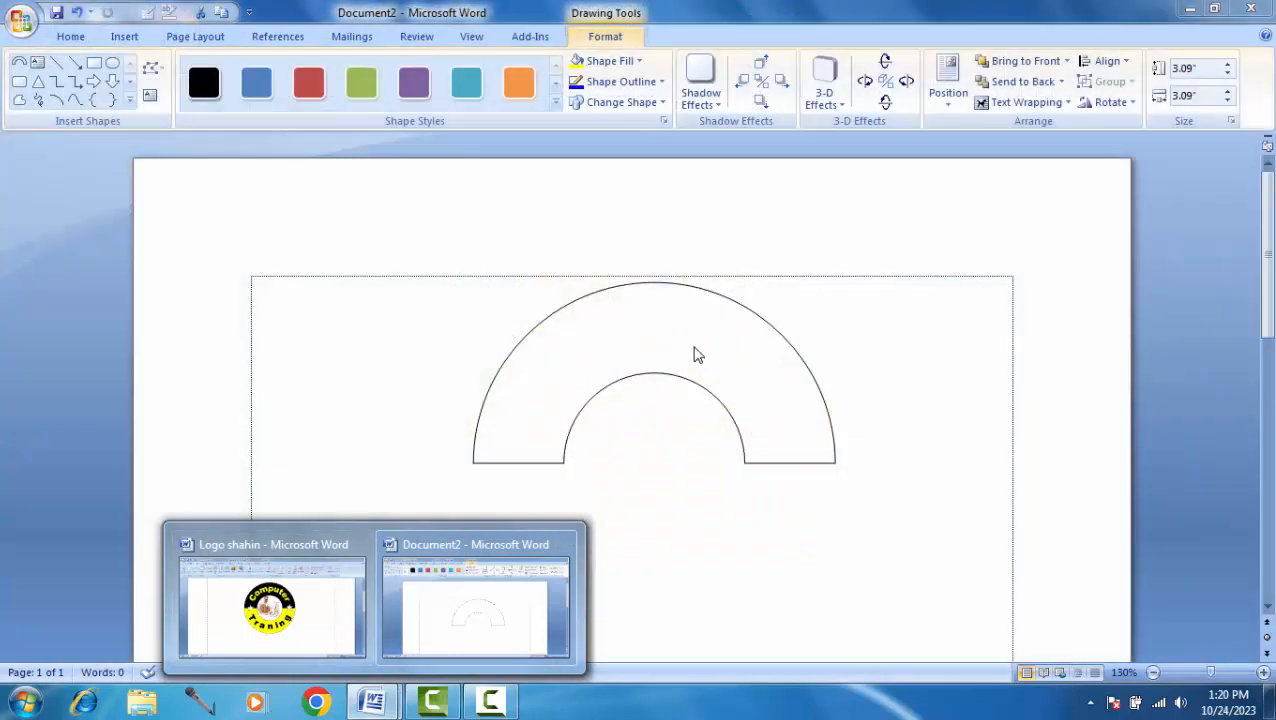
{"action": "left_click", "coordinate": [690, 345]}
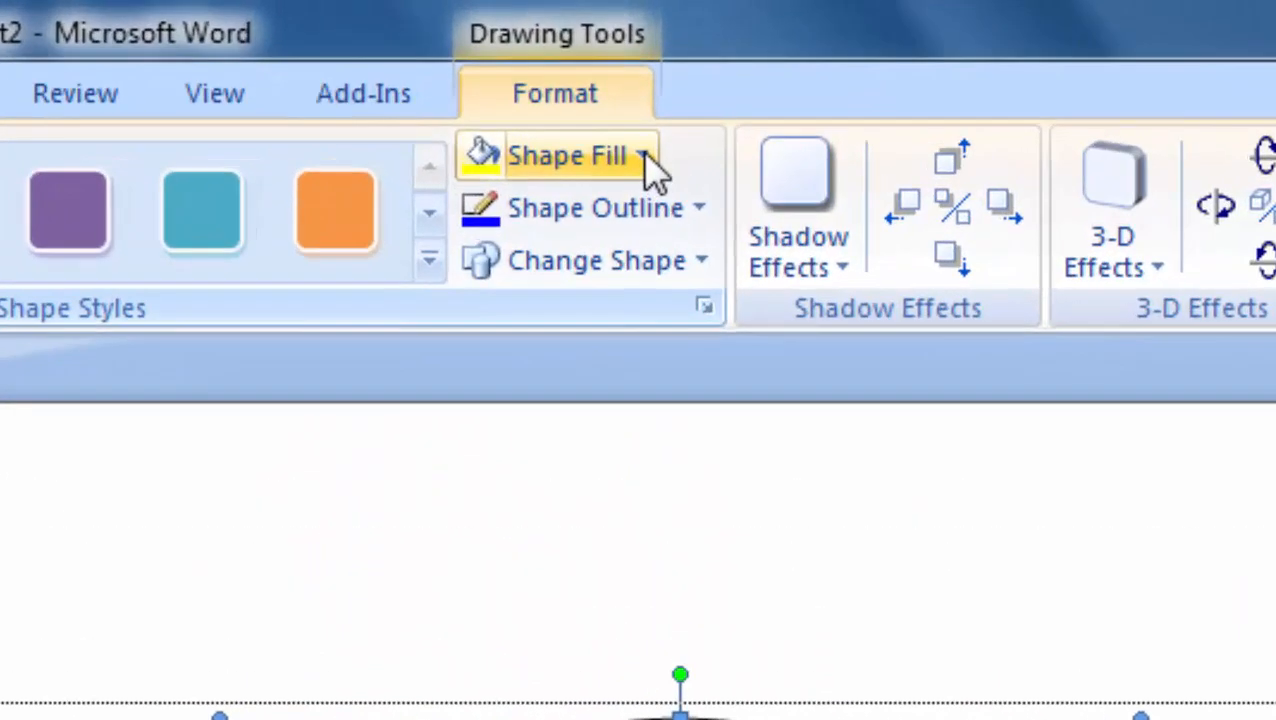
{"action": "left_click", "coordinate": [639, 77]}
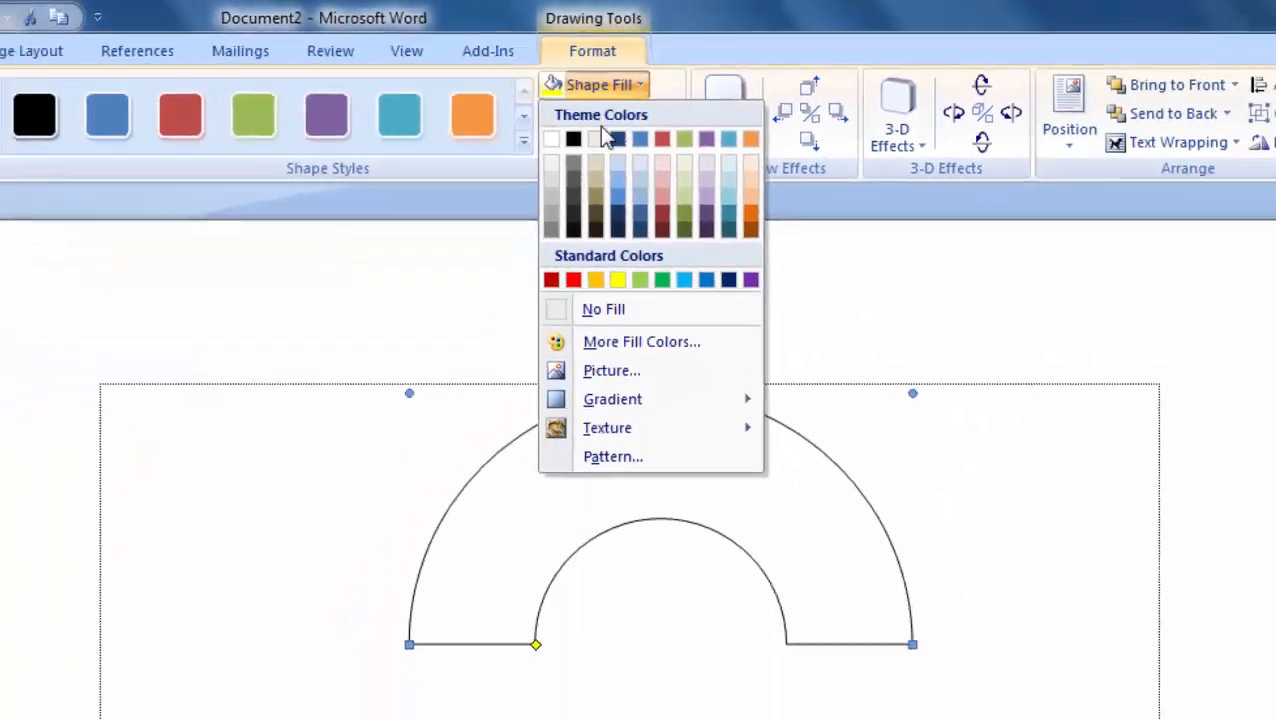
{"action": "left_click", "coordinate": [520, 254]}
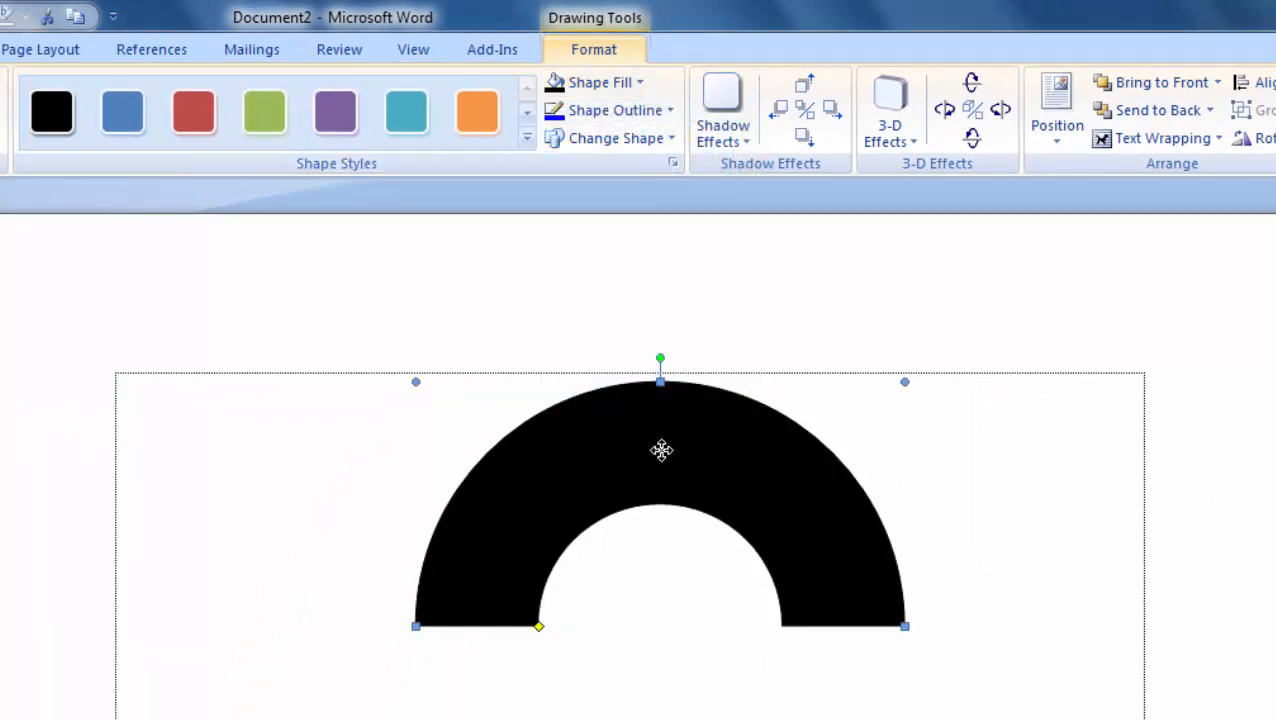
- Duplicate the black block arc and fill the copy with standard yellow
{"action": "key", "text": "ctrl+d"}
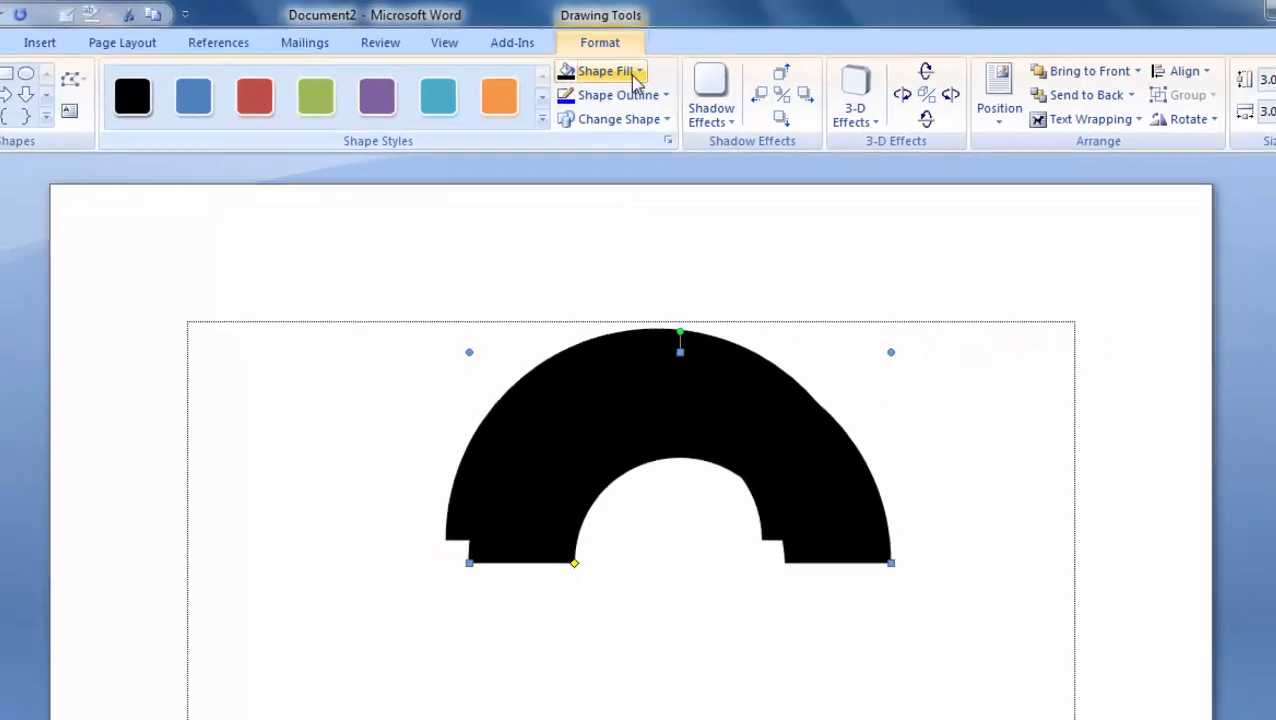
{"action": "left_click", "coordinate": [637, 73]}
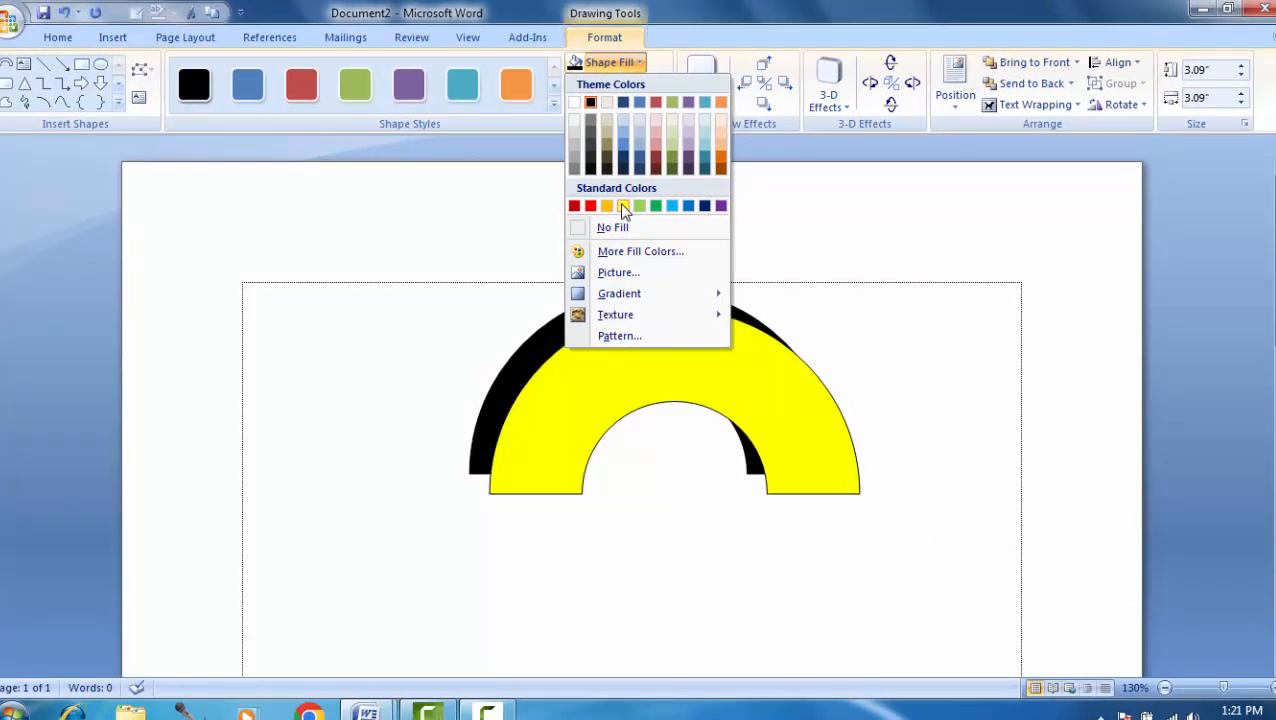
{"action": "left_click", "coordinate": [623, 206]}
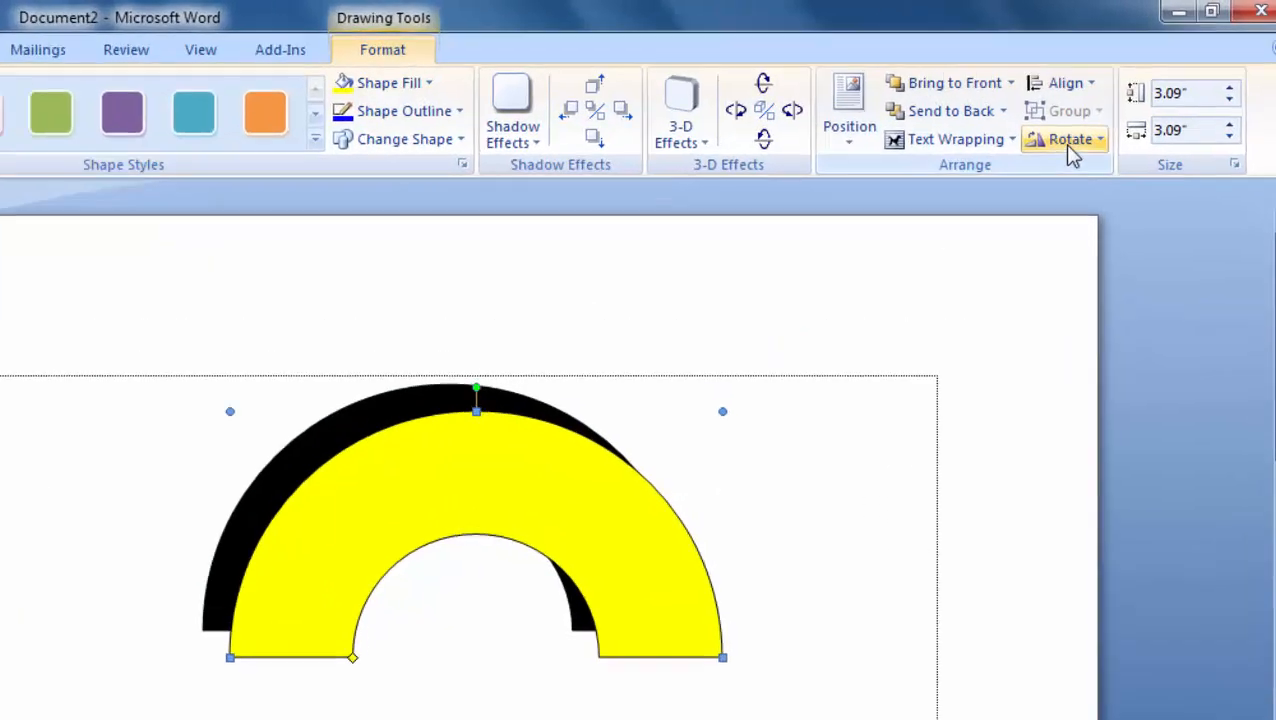
- Flip the yellow arc vertically and align it directly beneath the black arc to form a closed ring
{"action": "left_click", "coordinate": [1120, 104]}
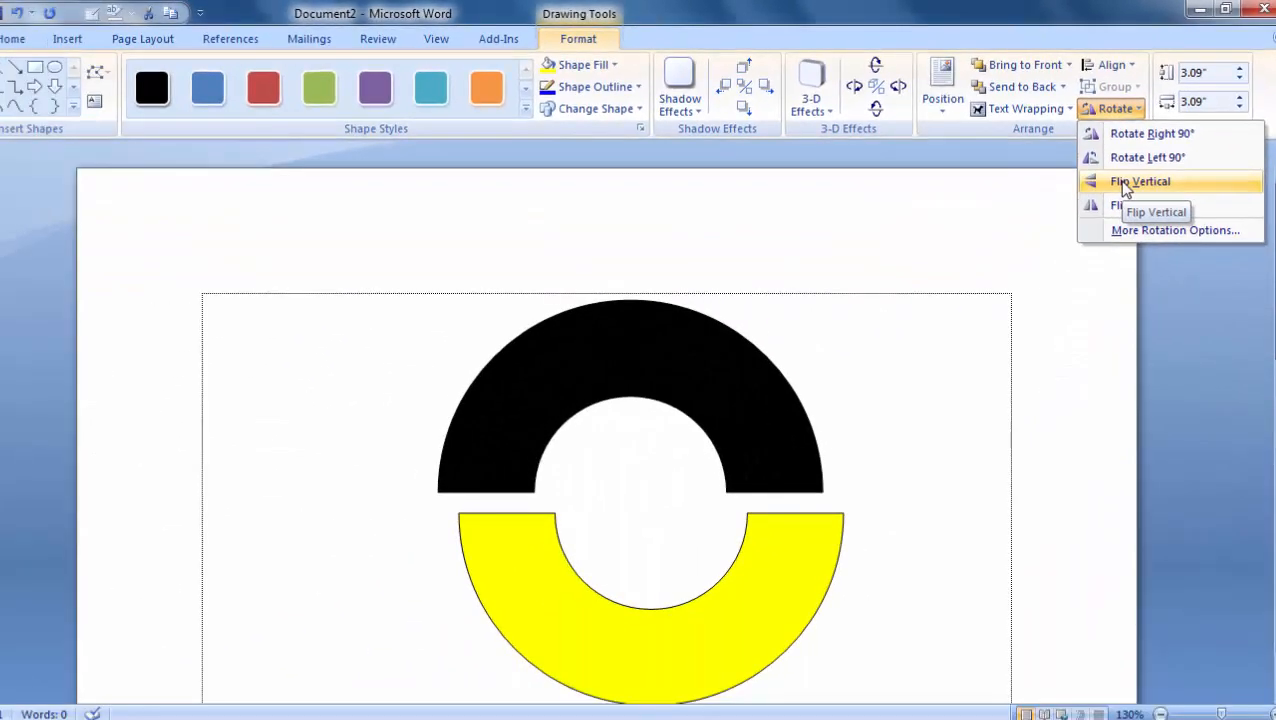
{"action": "left_click", "coordinate": [1122, 184]}
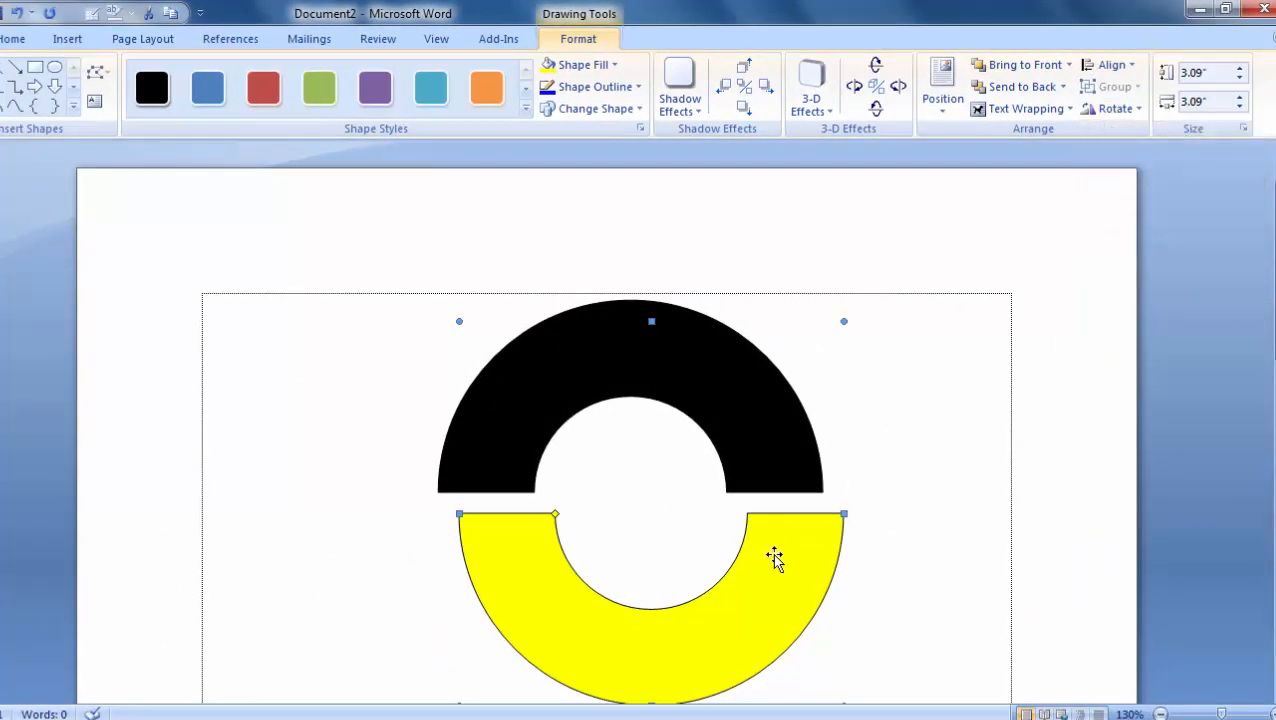
{"action": "left_click_drag", "start_coordinate": [775, 556], "coordinate": [757, 535]}
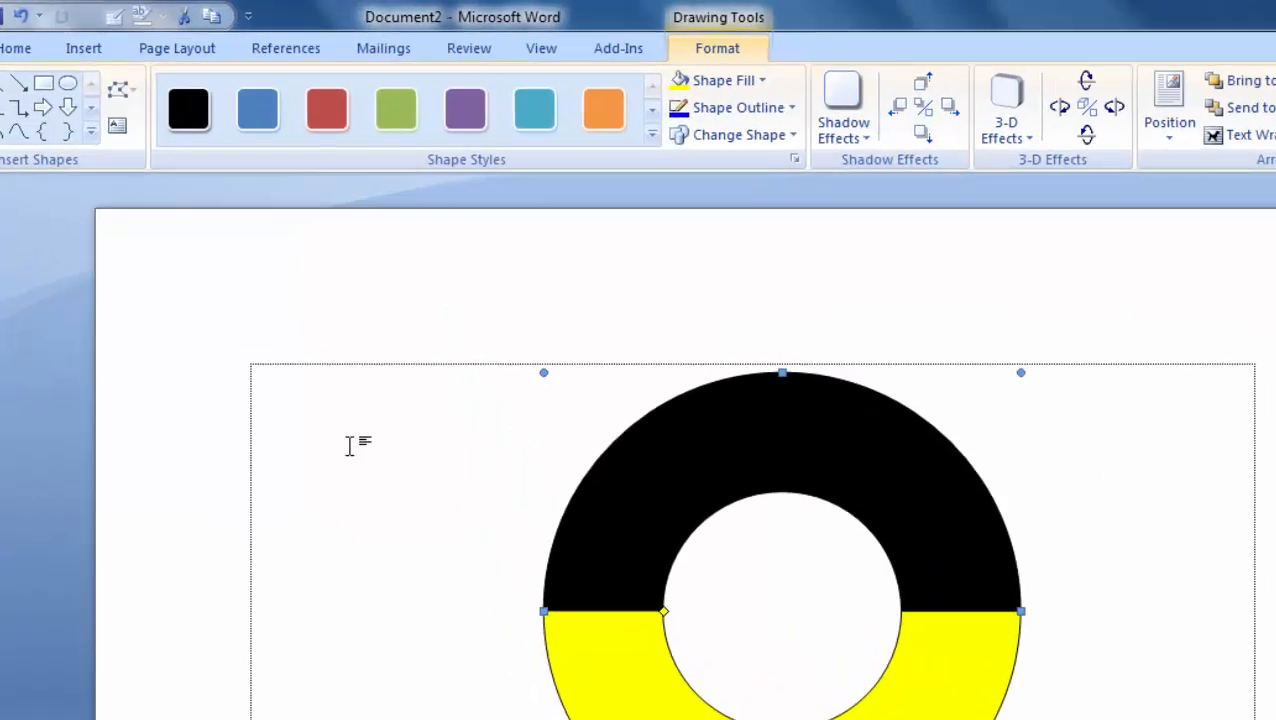
- Insert WordArt reading "Computer" in the black arched style from the gallery's first row, in Arial Black size 36
{"action": "left_click", "coordinate": [252, 324]}
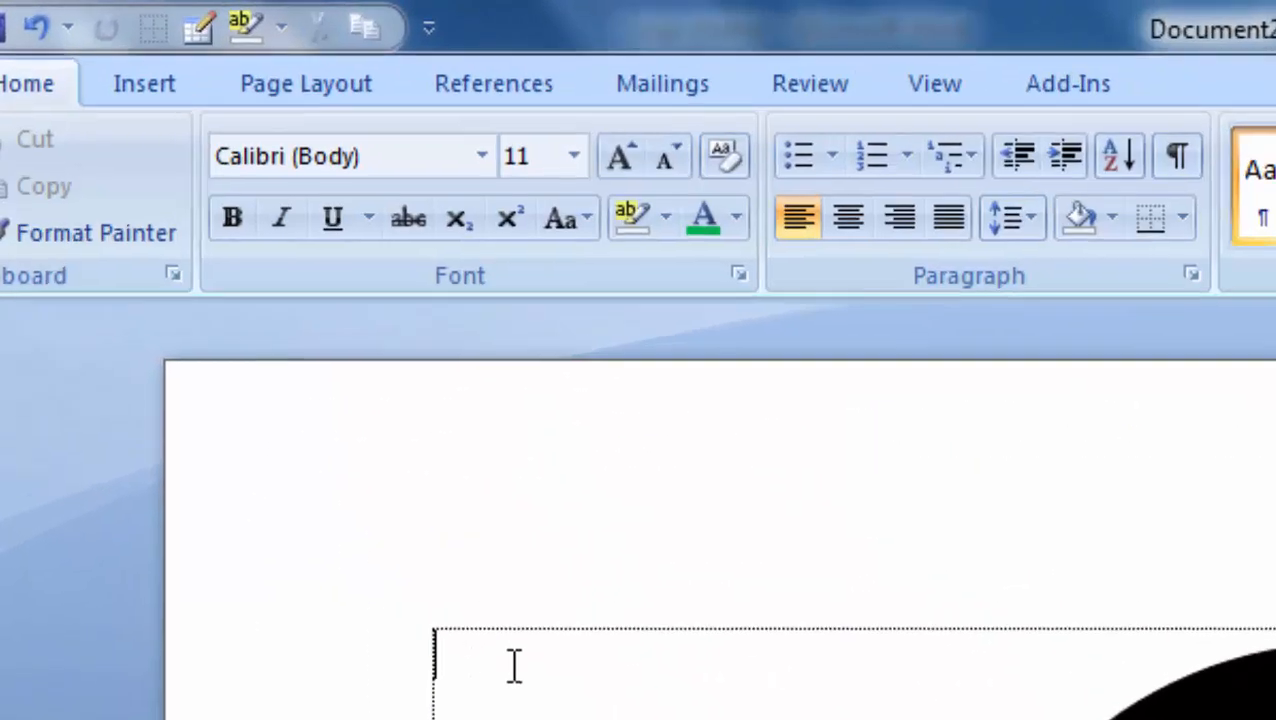
{"action": "left_click", "coordinate": [200, 112]}
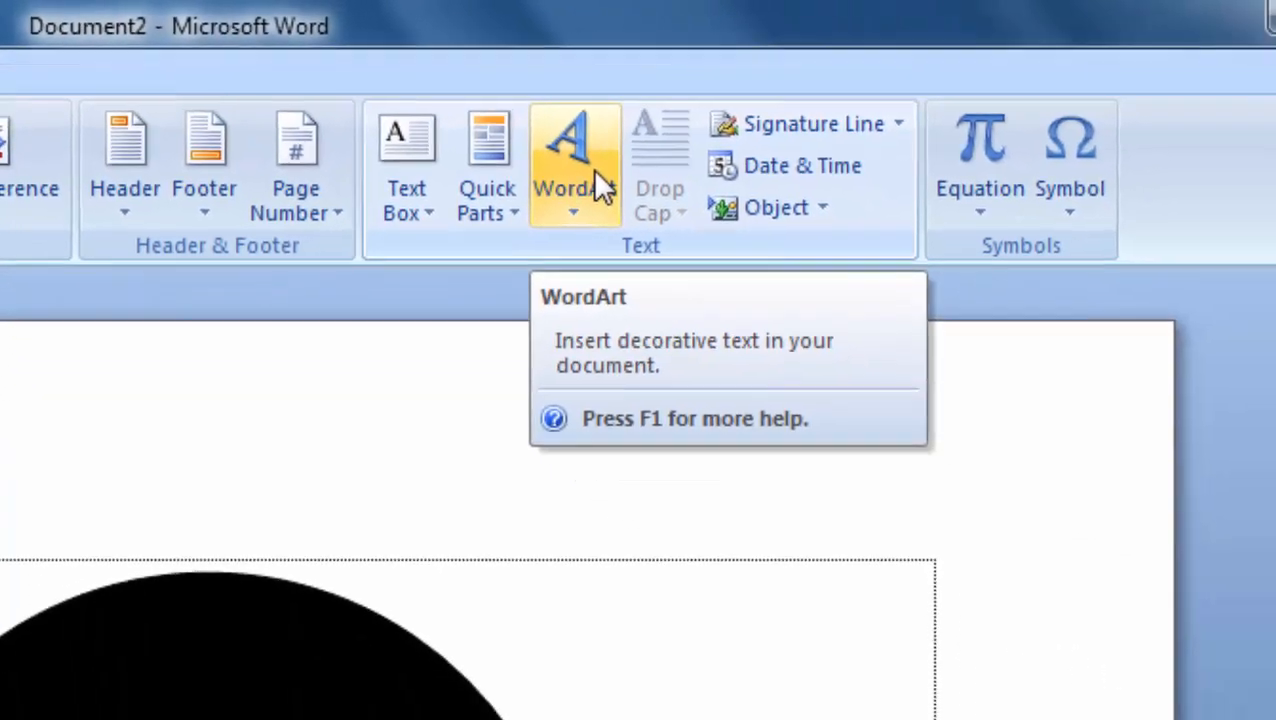
{"action": "left_click", "coordinate": [590, 174]}
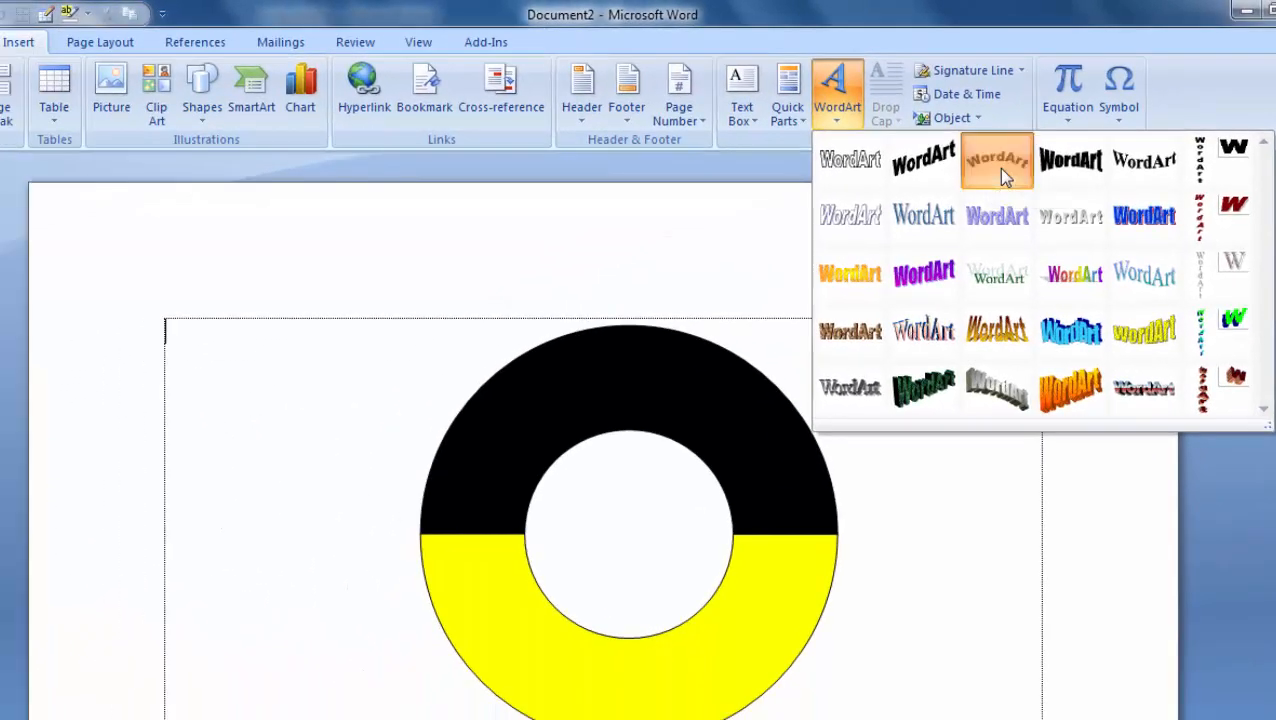
{"action": "left_click", "coordinate": [993, 163]}
{"action": "key", "text": "Delete"}
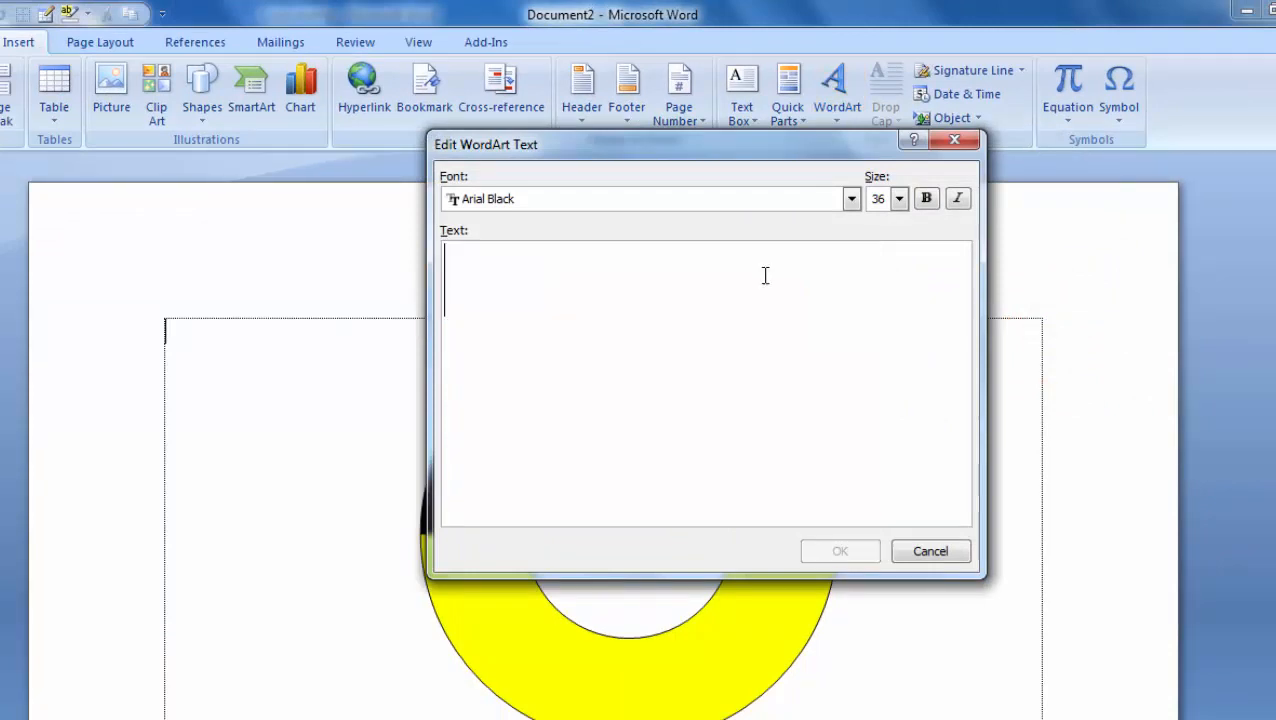
{"action": "type", "text": "Computer"}
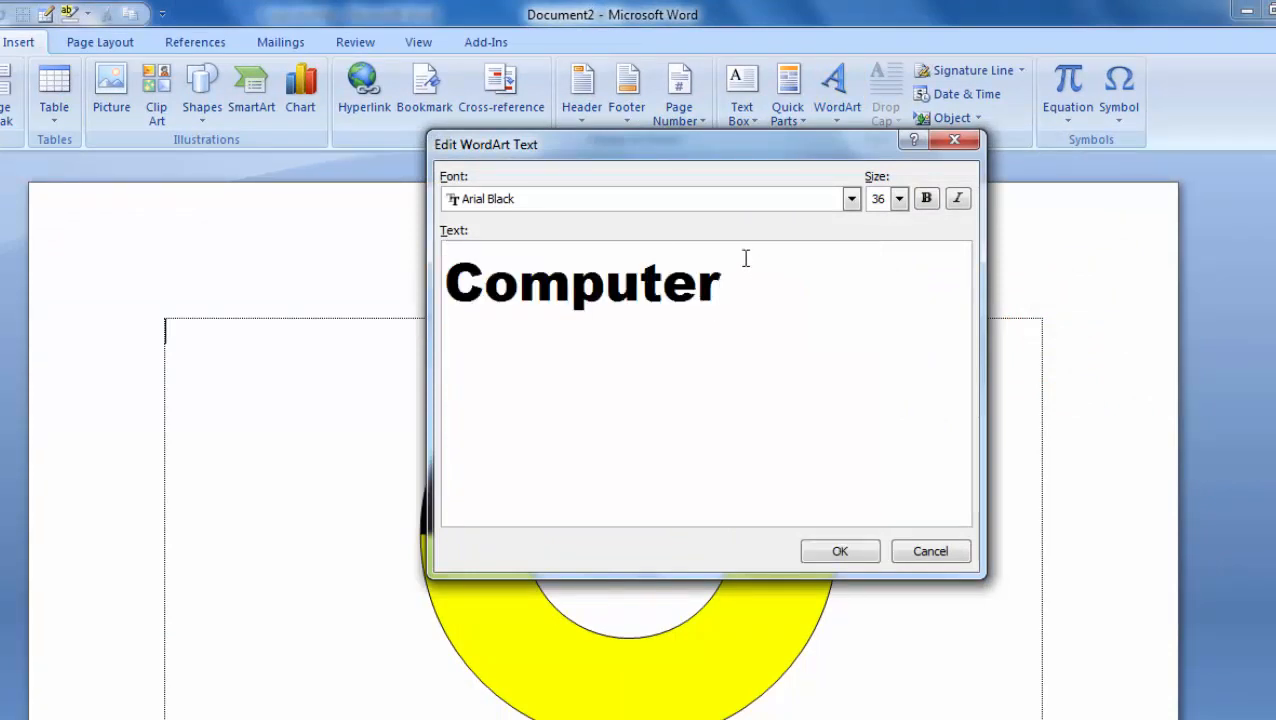
{"action": "left_click", "coordinate": [838, 553]}
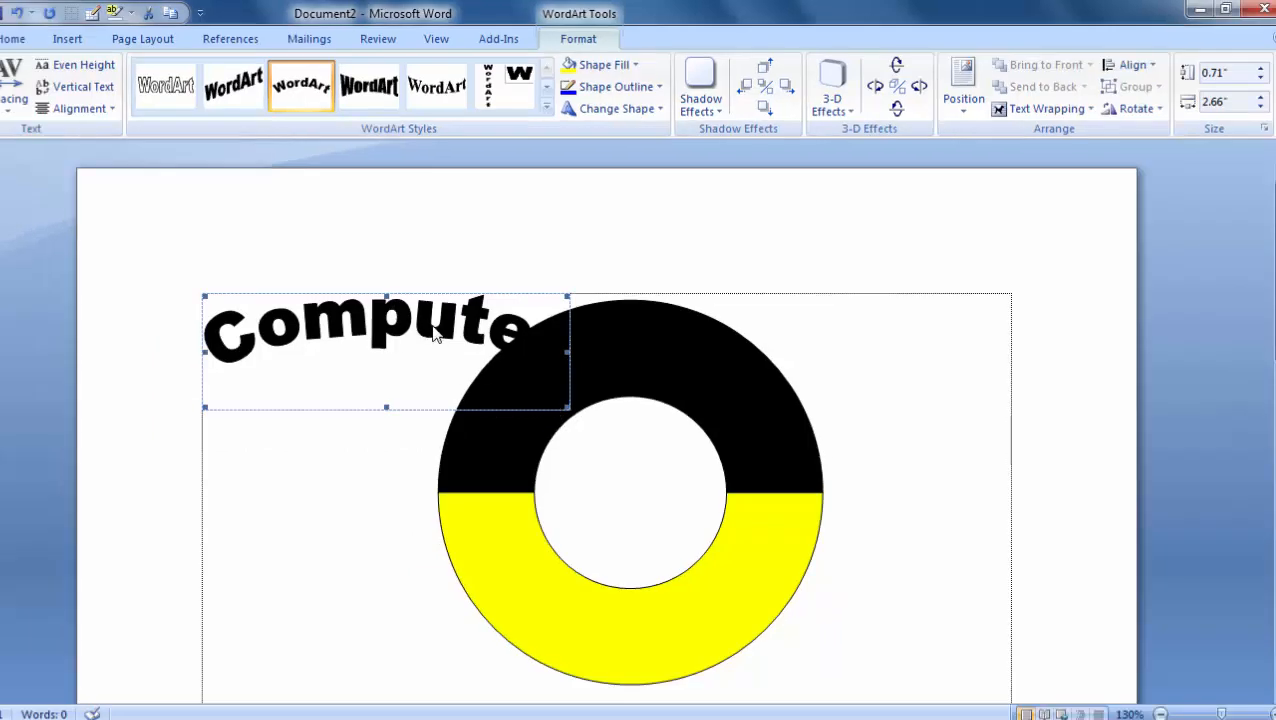
- Set the "Computer" WordArt's text wrapping to In Front of Text and fill its letters with yellow
{"action": "left_click", "coordinate": [1040, 110]}
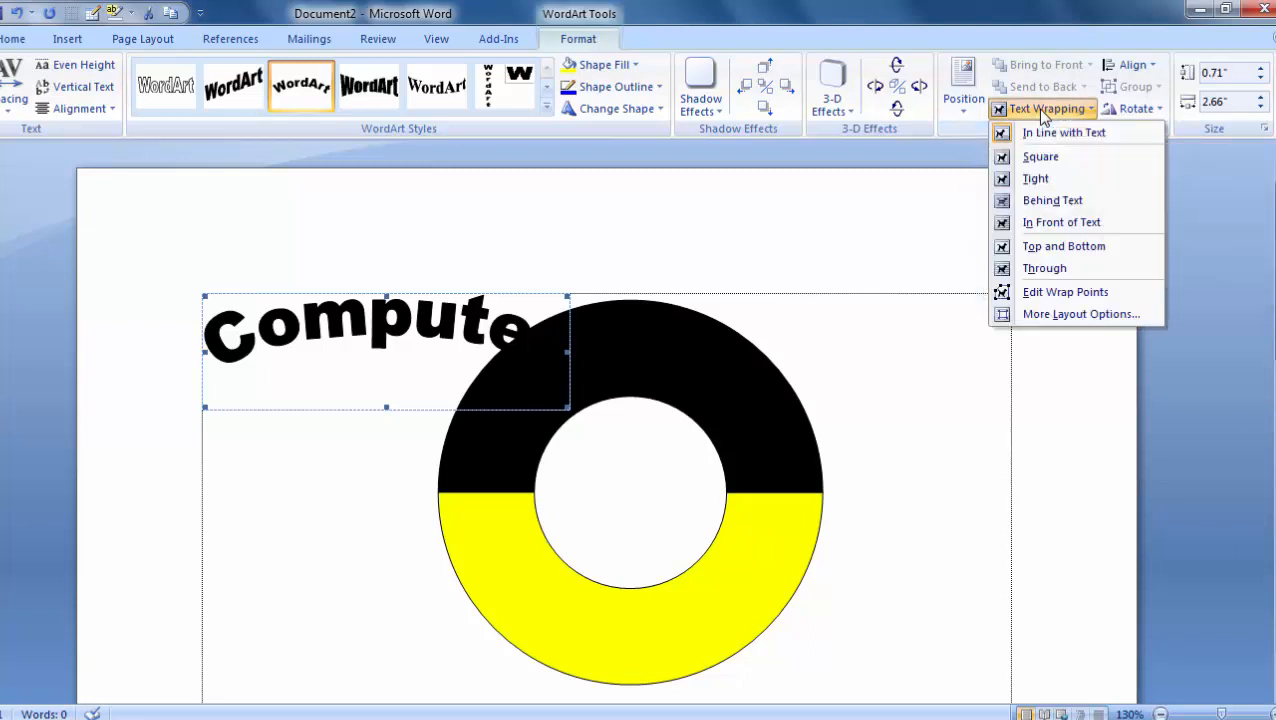
{"action": "left_click", "coordinate": [1050, 224]}
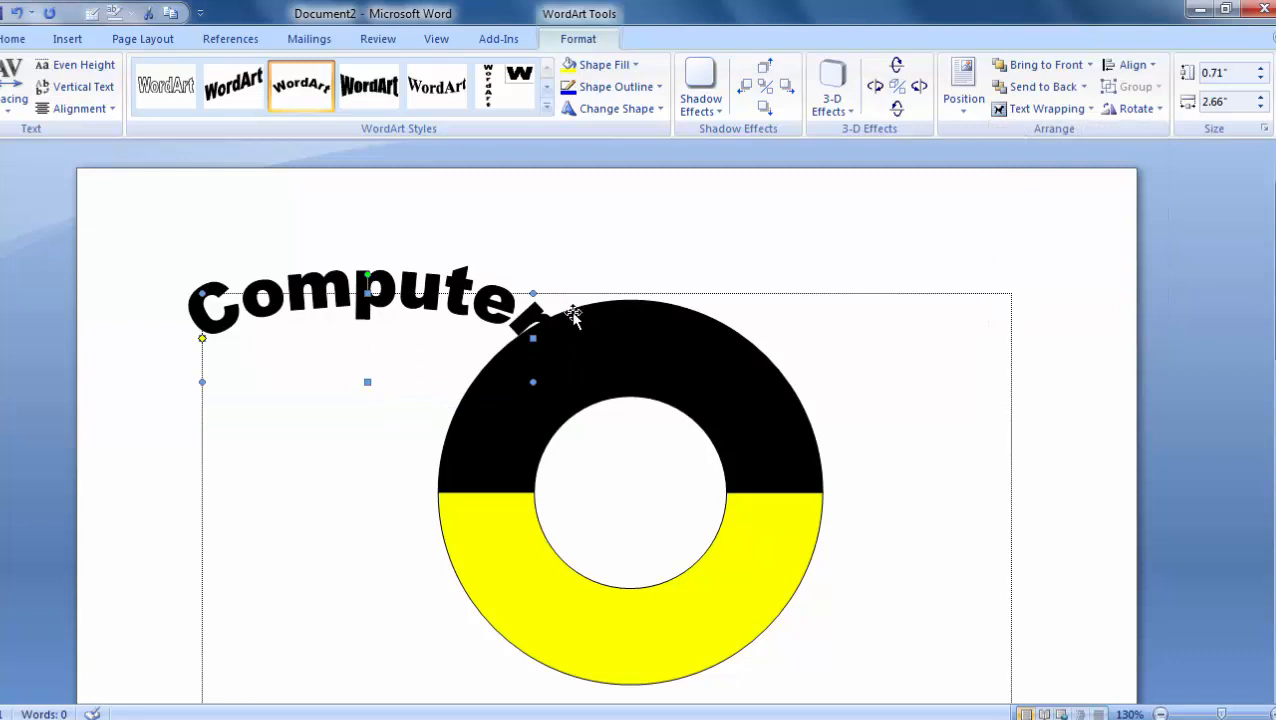
{"action": "left_click", "coordinate": [333, 718]}
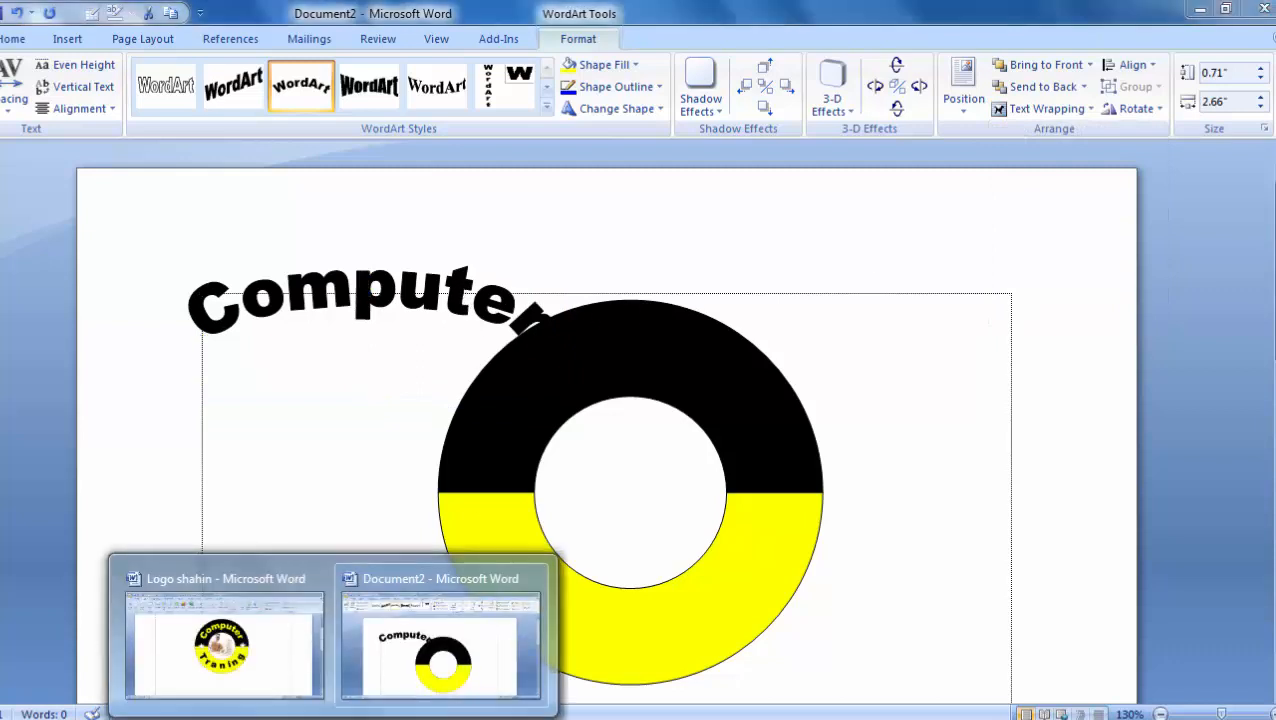
{"action": "left_click", "coordinate": [422, 295]}
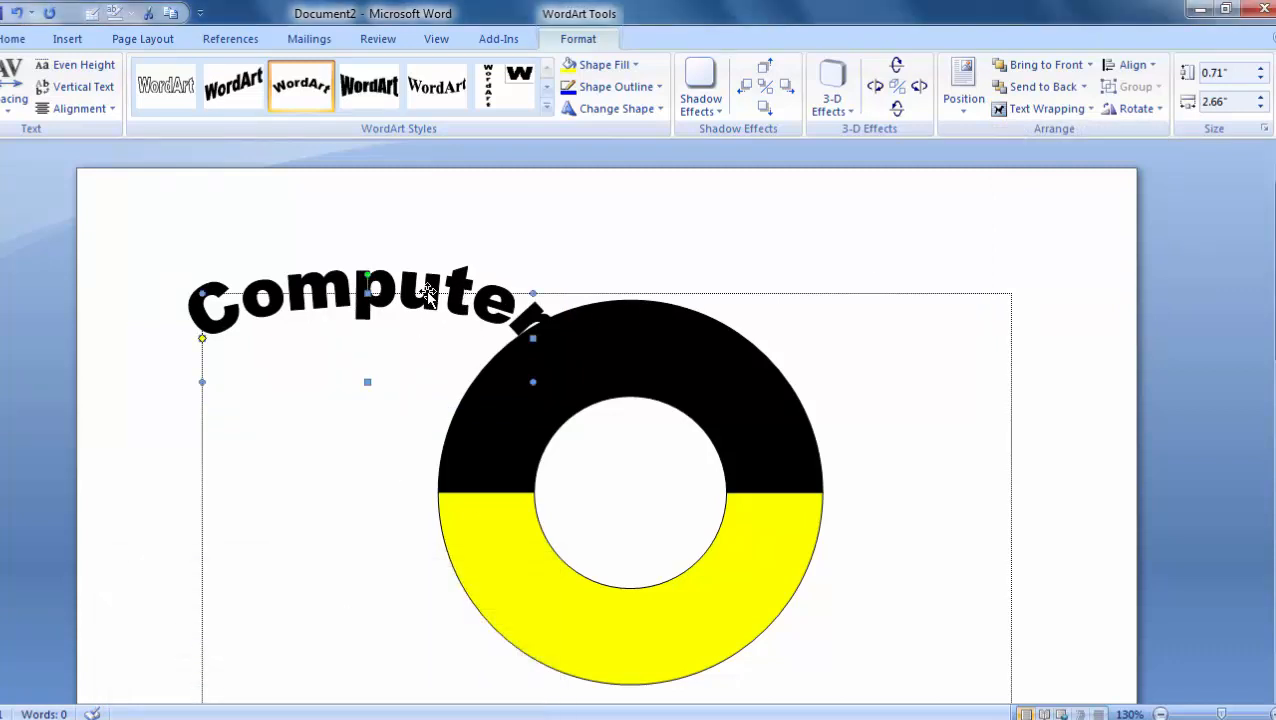
{"action": "left_click", "coordinate": [610, 68]}
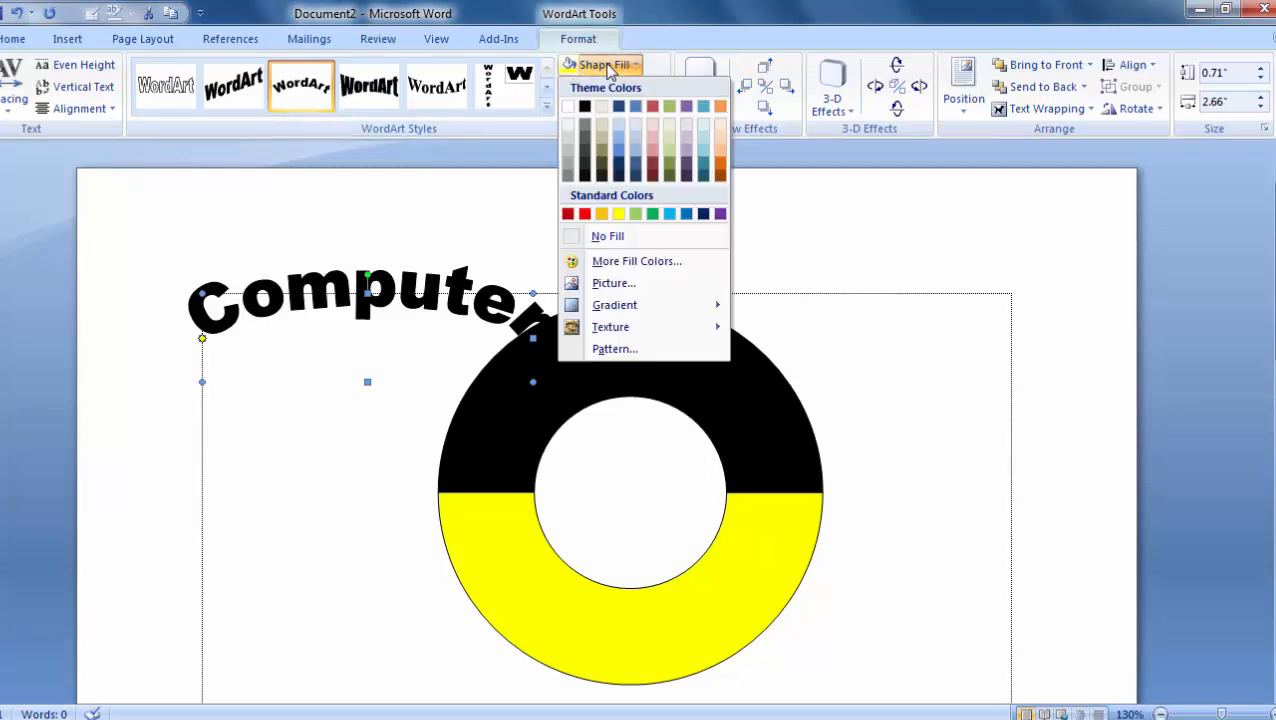
{"action": "left_click", "coordinate": [618, 214]}
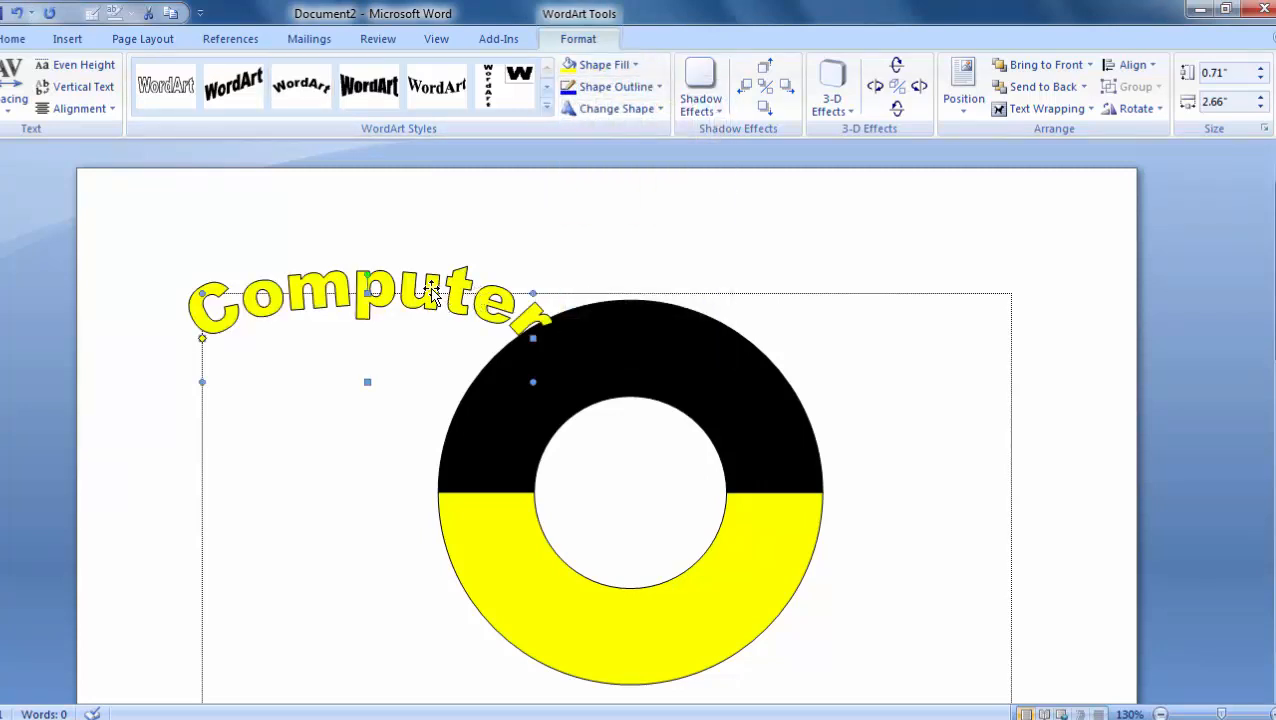
- Move the "Computer" WordArt onto the black arc, resizing it to about 1.3" high by 2.06" wide and bending it along the arc's curve
{"action": "left_click_drag", "start_coordinate": [437, 292], "coordinate": [699, 352]}
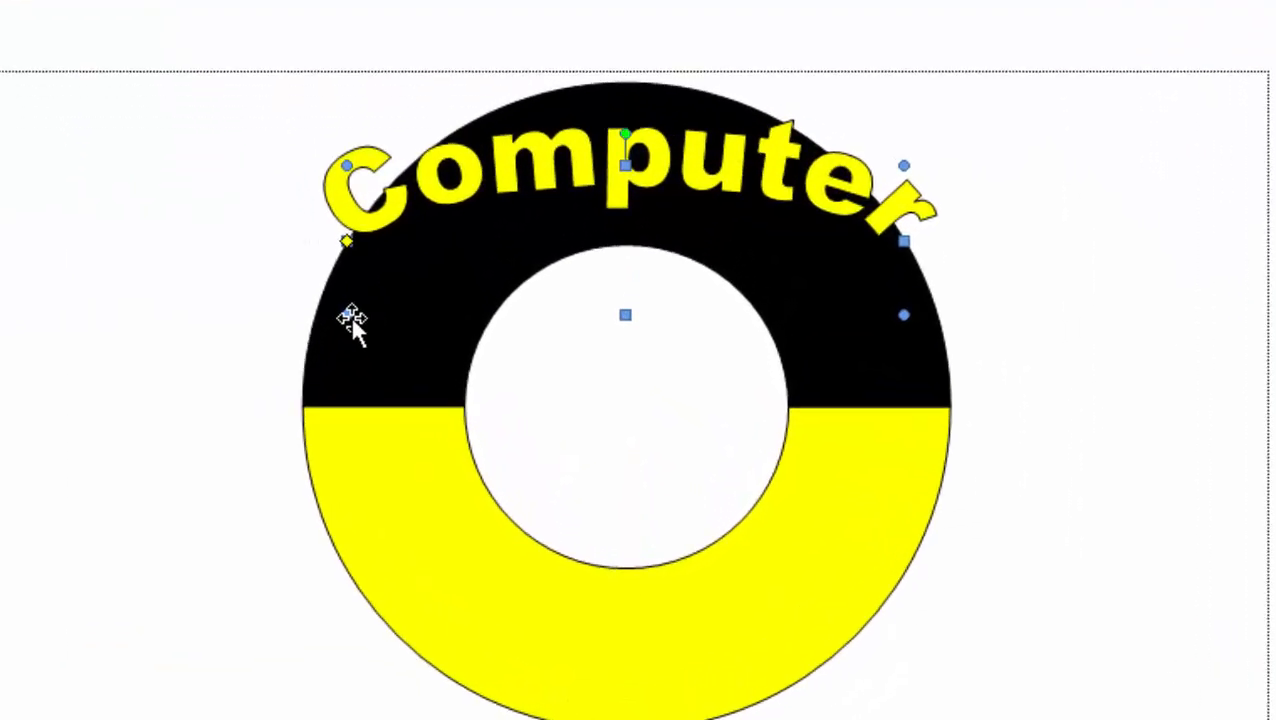
{"action": "mouse_move", "coordinate": [347, 315]}
{"action": "left_mouse_down"}
{"action": "mouse_move", "coordinate": [395, 362]}
{"action": "mouse_move", "coordinate": [353, 315]}
{"action": "left_mouse_up"}
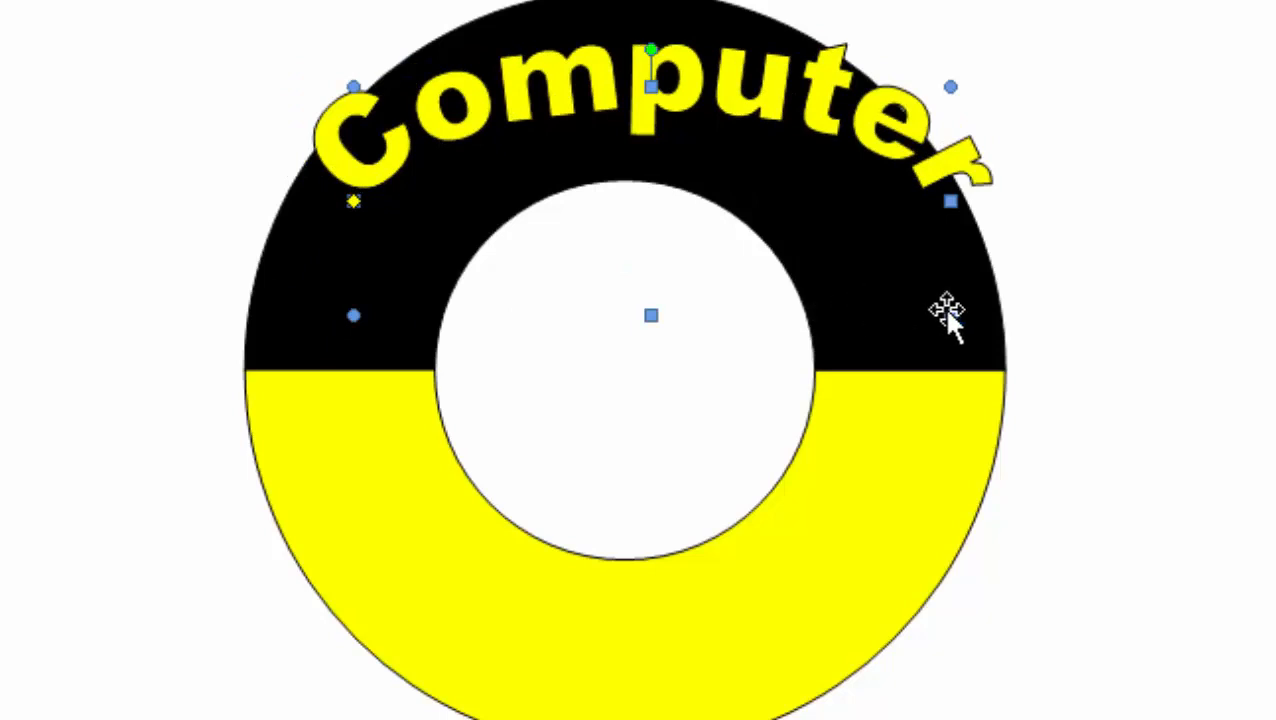
{"action": "left_click_drag", "start_coordinate": [353, 201], "coordinate": [353, 215]}
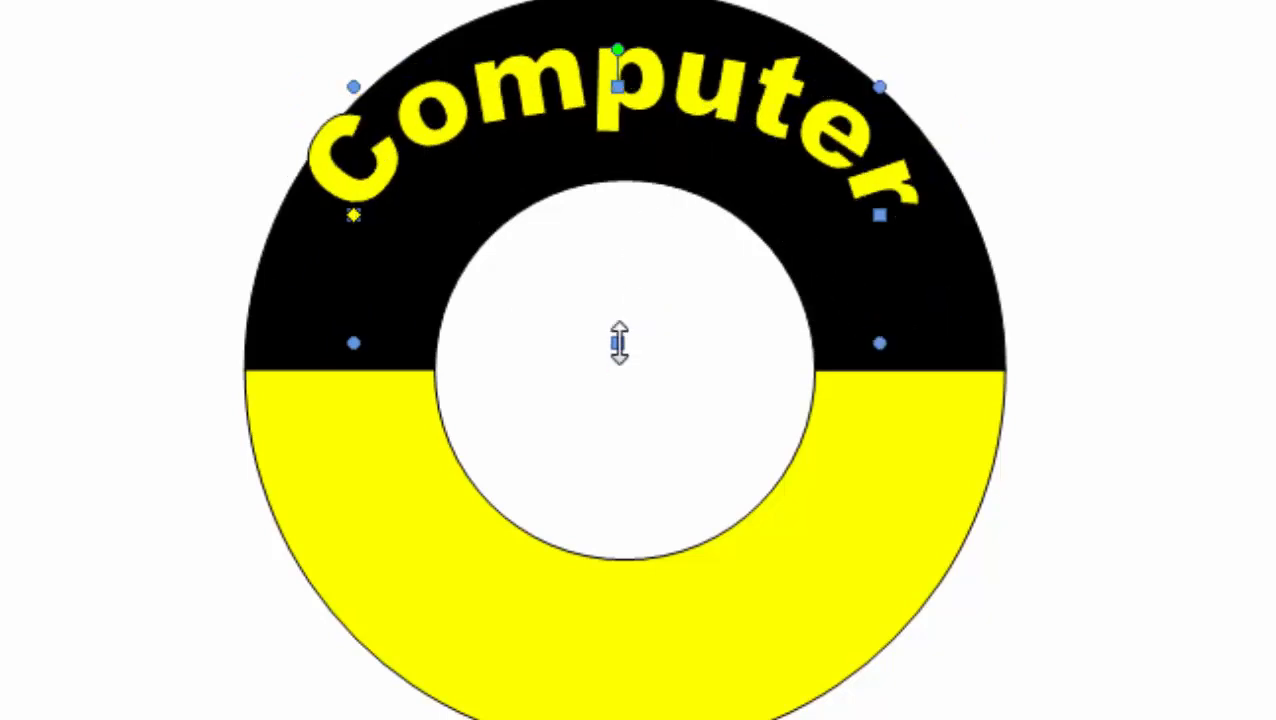
{"action": "left_click_drag", "start_coordinate": [617, 352], "coordinate": [610, 408]}
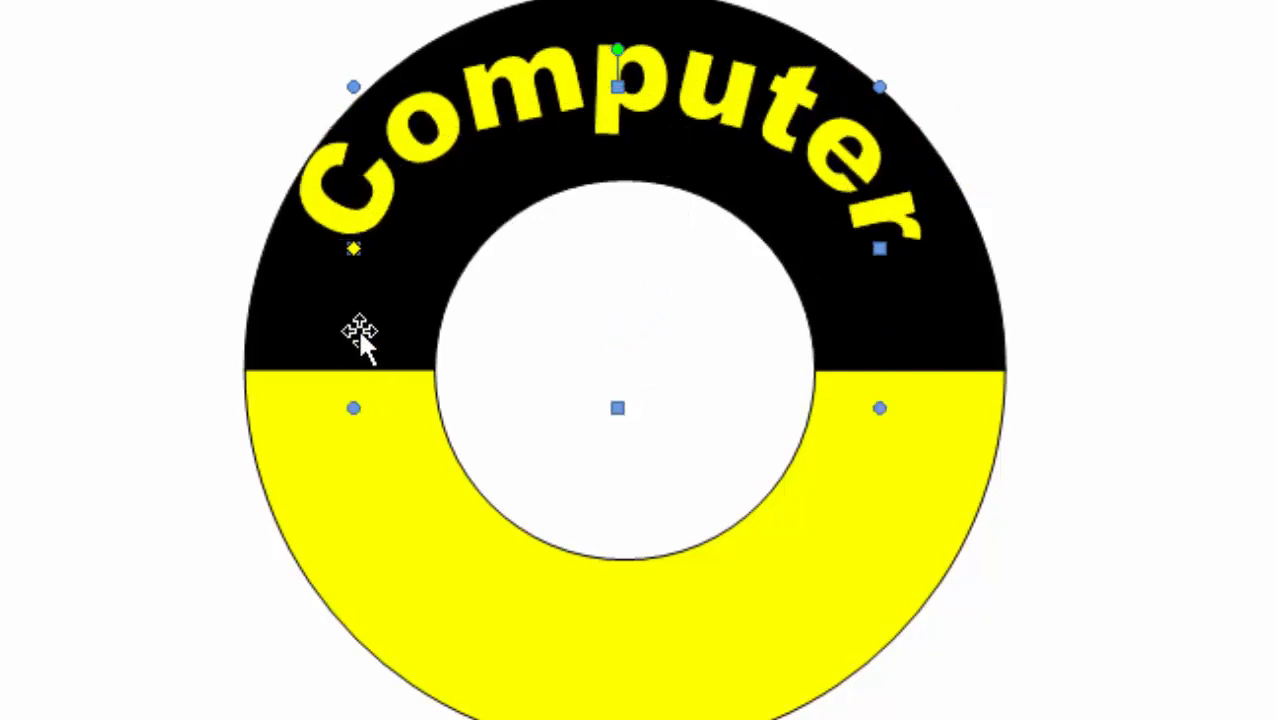
{"action": "left_click_drag", "start_coordinate": [357, 406], "coordinate": [373, 408]}
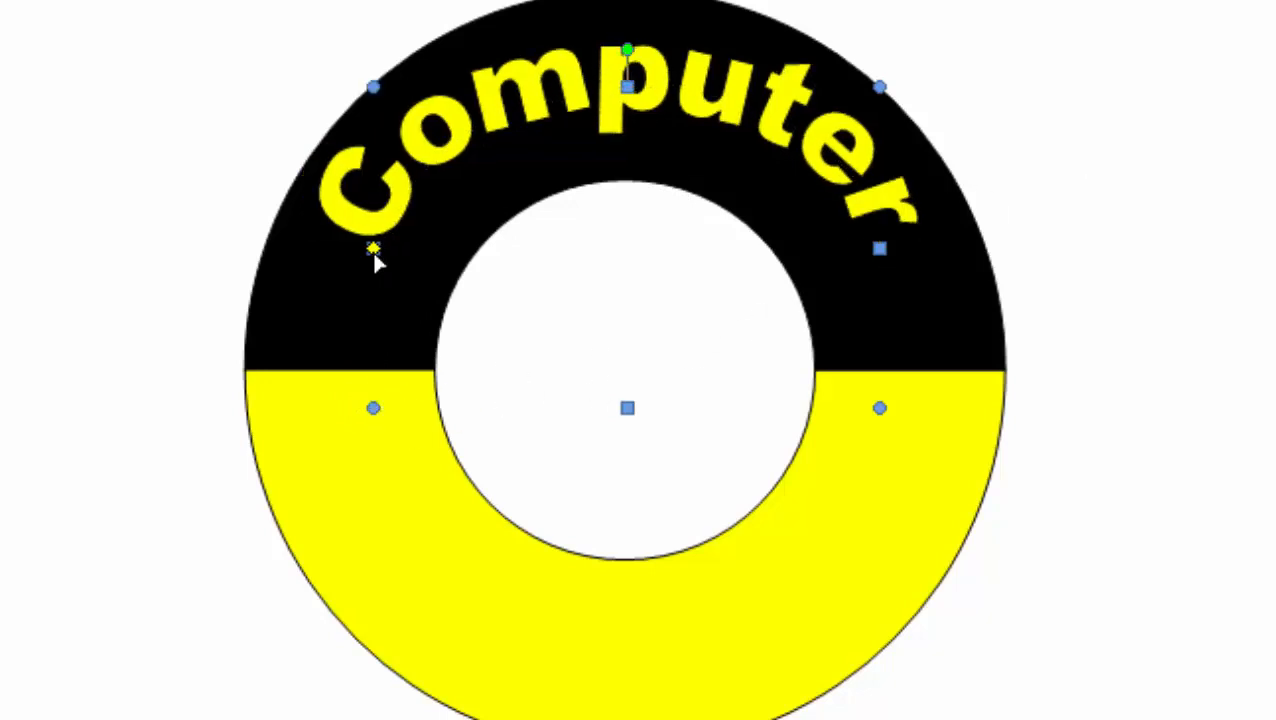
{"action": "left_click_drag", "start_coordinate": [372, 252], "coordinate": [357, 285]}
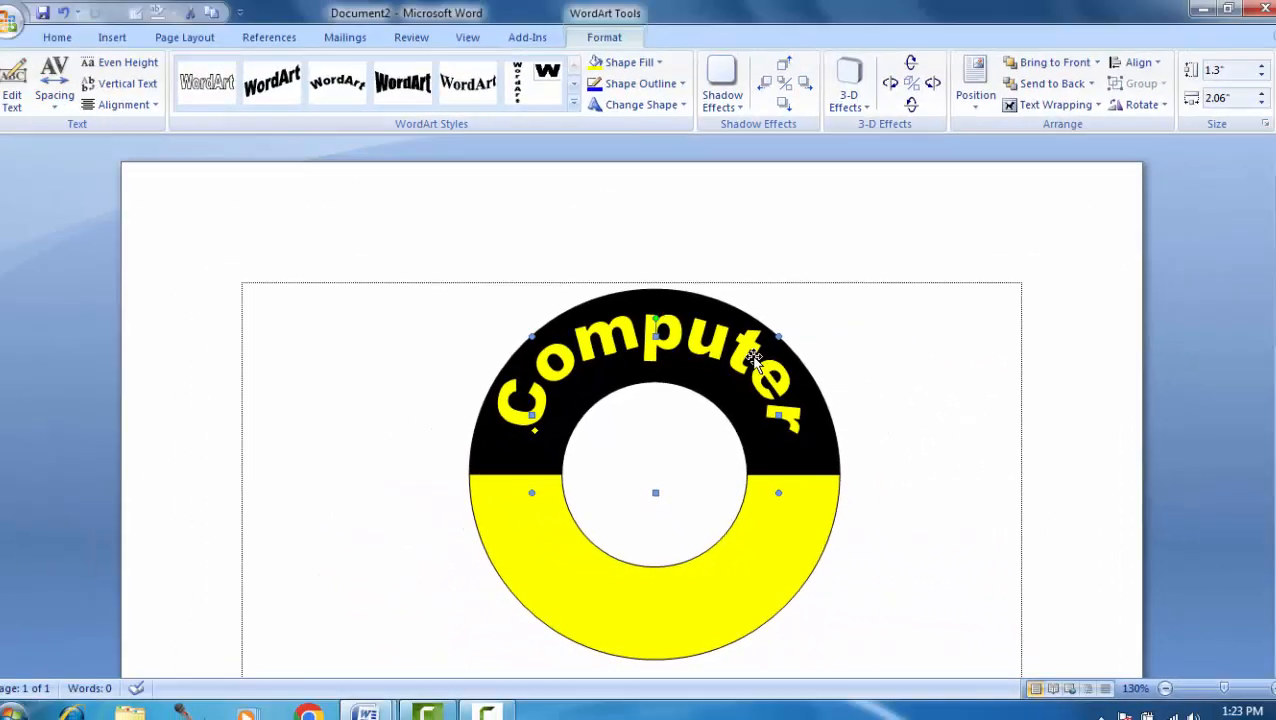
{"action": "left_click_drag", "start_coordinate": [755, 362], "coordinate": [757, 362]}
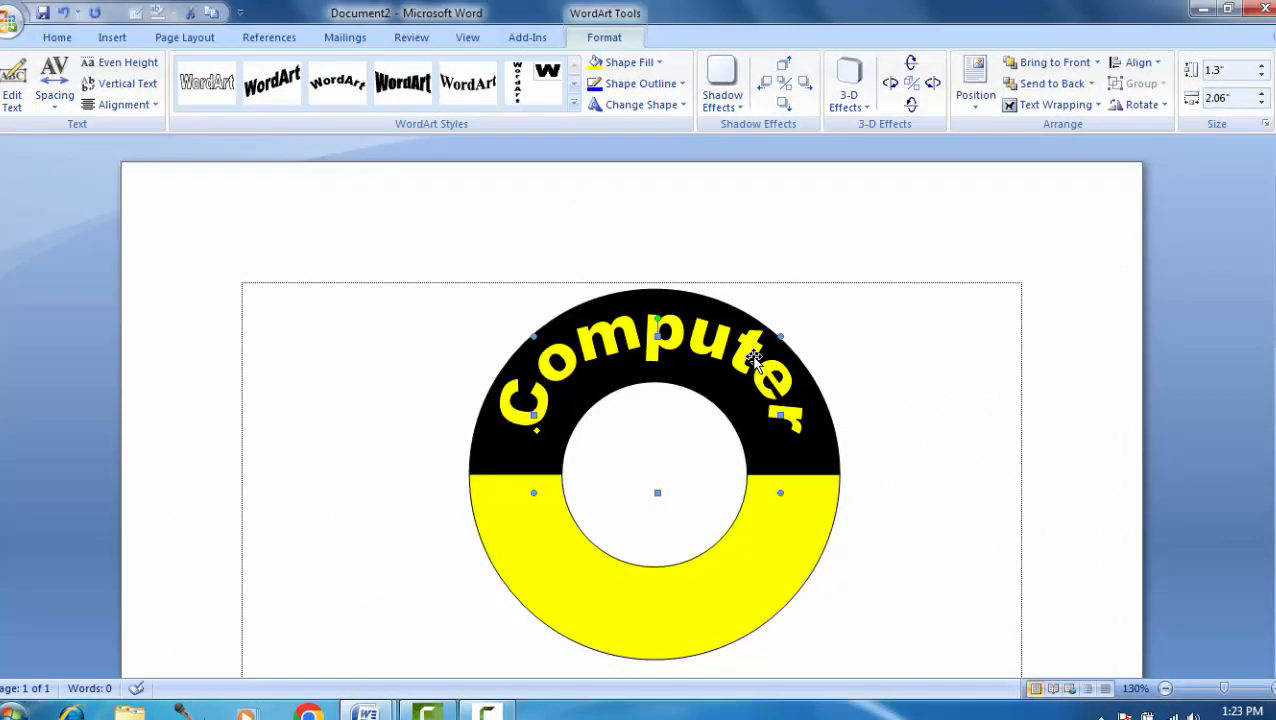
- Insert WordArt reading "Traning" in the black arched style from the gallery's first row, in Arial Black size 36
{"action": "left_click", "coordinate": [323, 287]}
{"action": "left_click", "coordinate": [128, 40]}
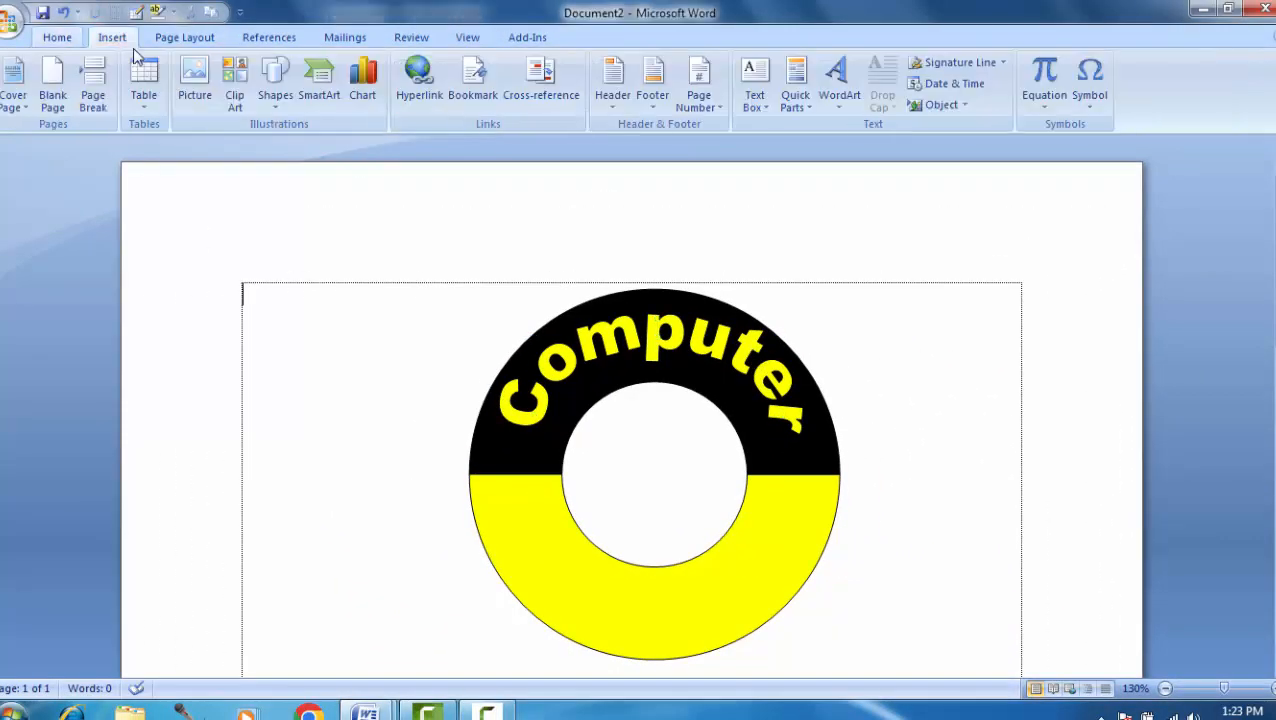
{"action": "left_click", "coordinate": [838, 82]}
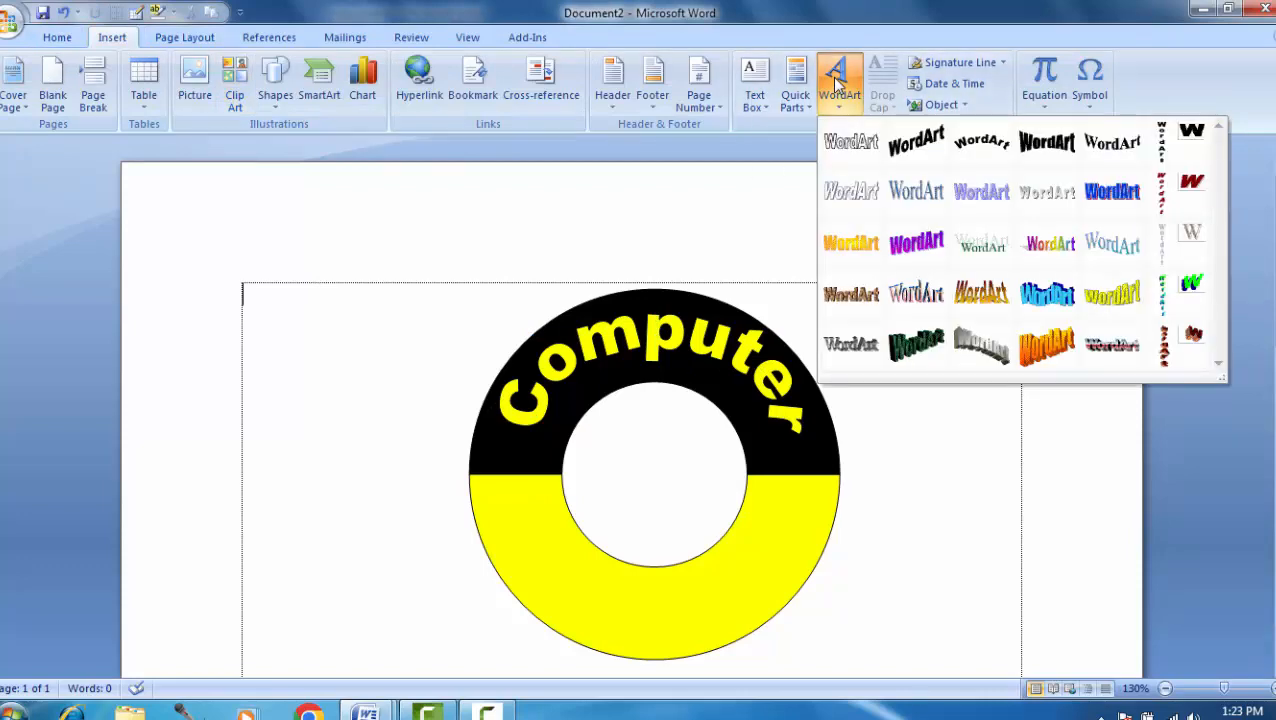
{"action": "left_click", "coordinate": [980, 147]}
{"action": "key", "text": "Delete"}
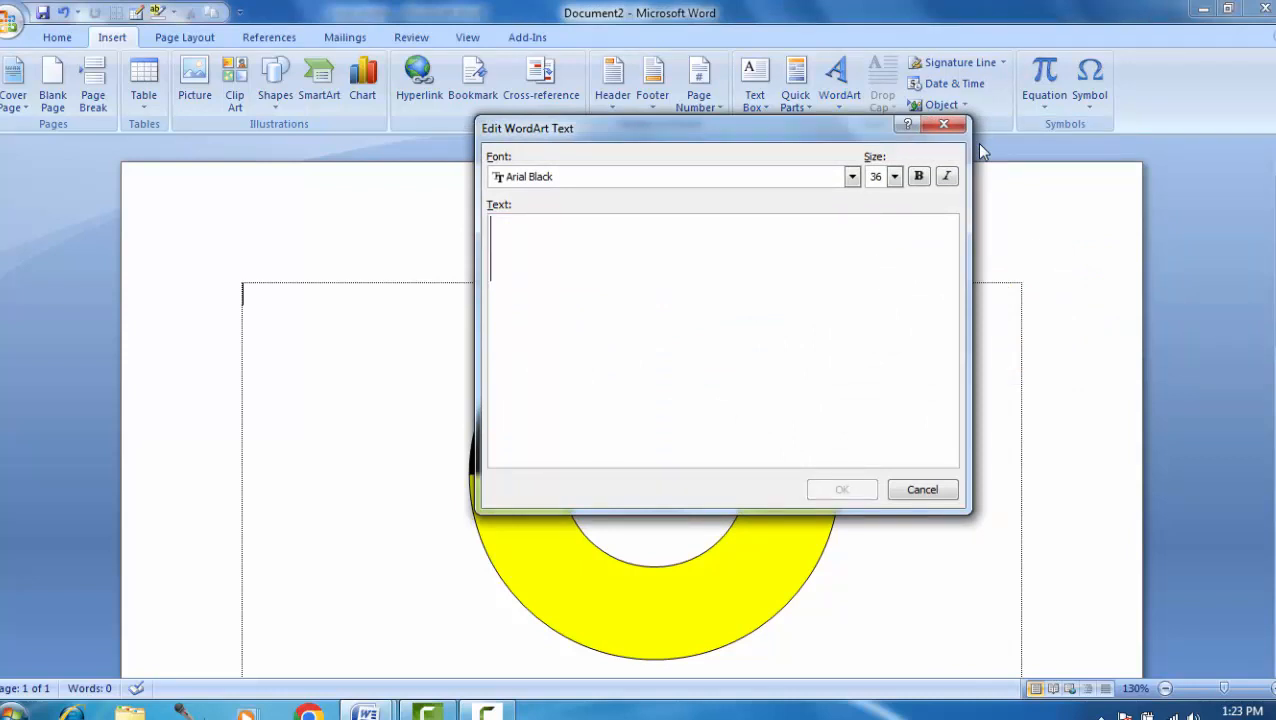
{"action": "type", "text": "Traning"}
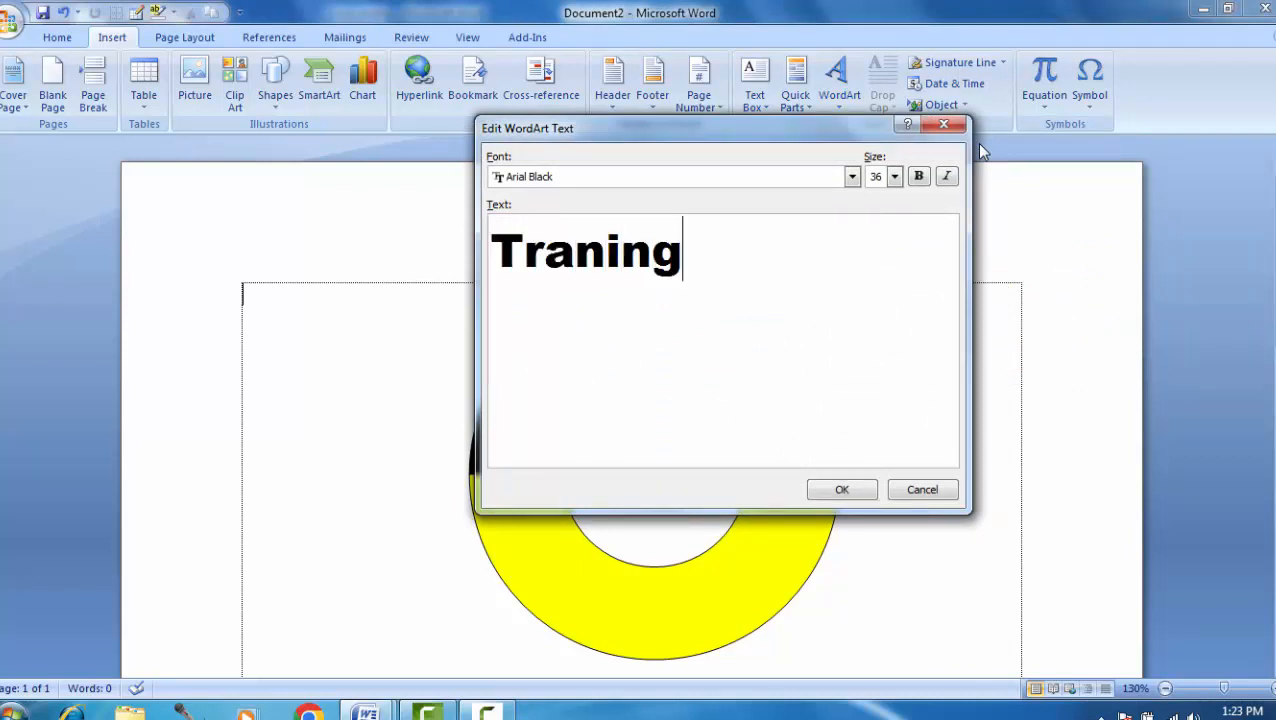
{"action": "key", "text": "Return"}
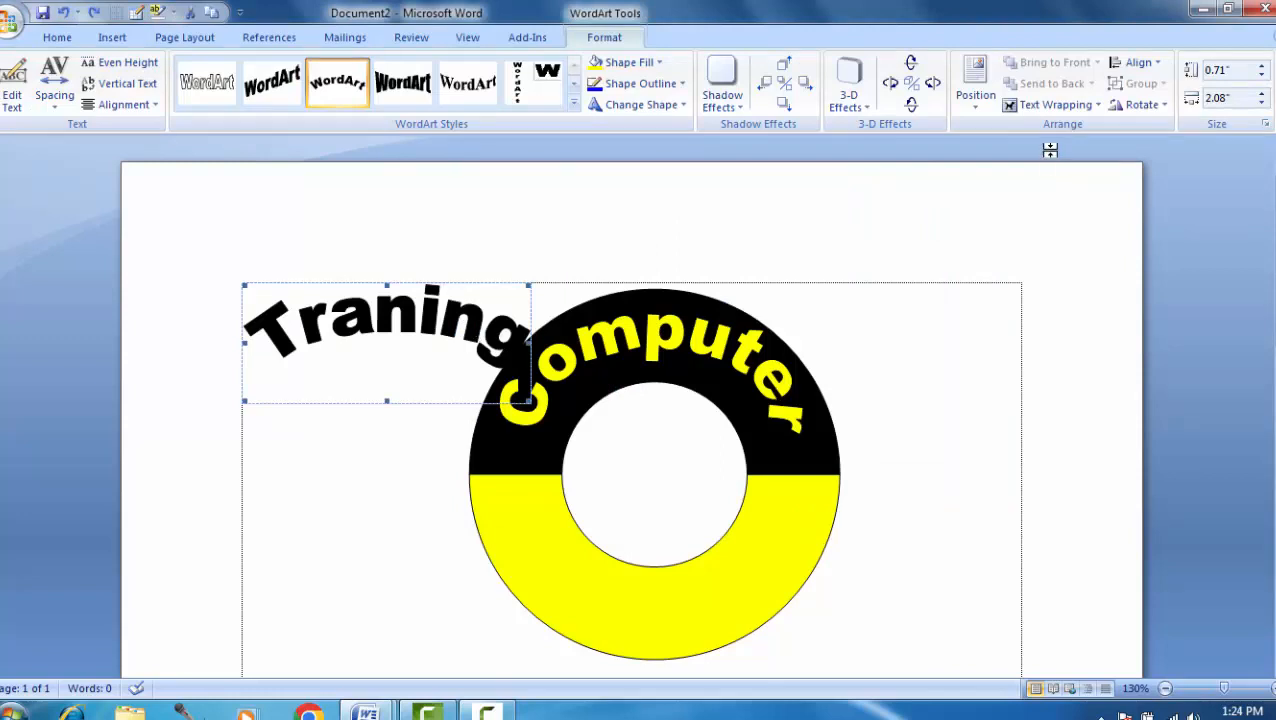
- Set the "Traning" WordArt's text wrapping to In Front of Text and move it onto the lower part of the ring
{"action": "left_click", "coordinate": [1054, 106]}
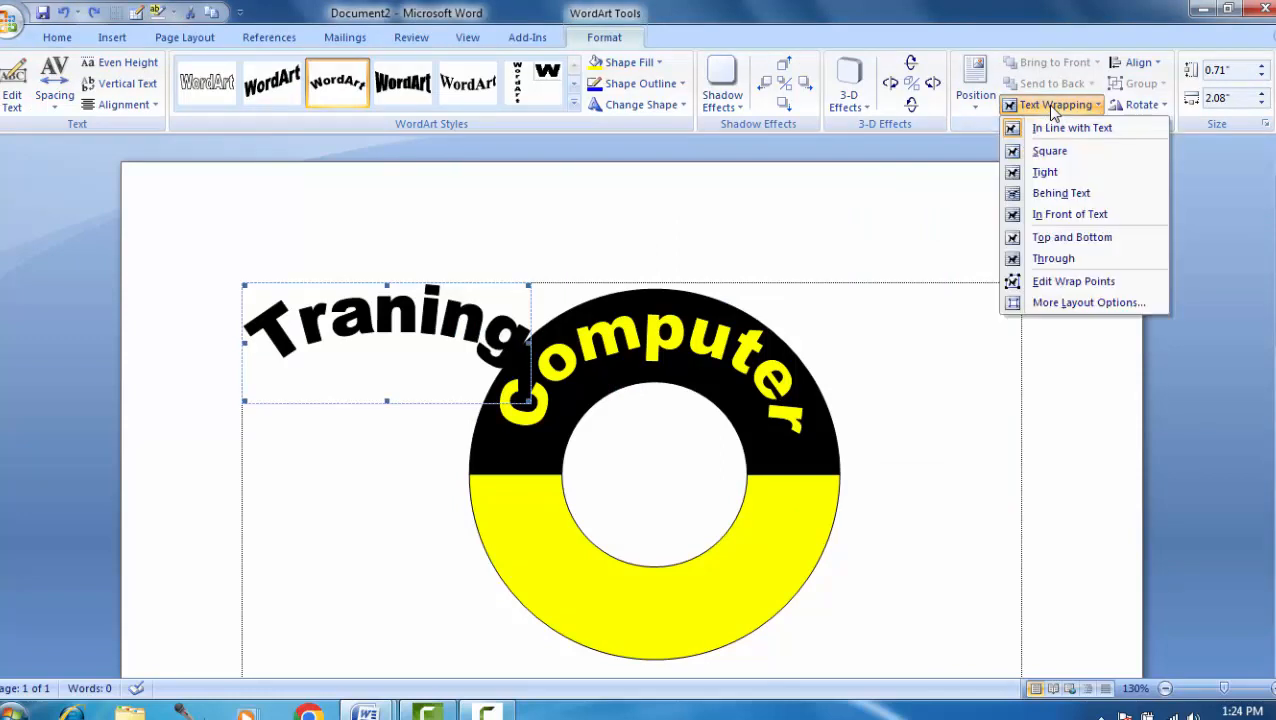
{"action": "left_click", "coordinate": [1062, 216]}
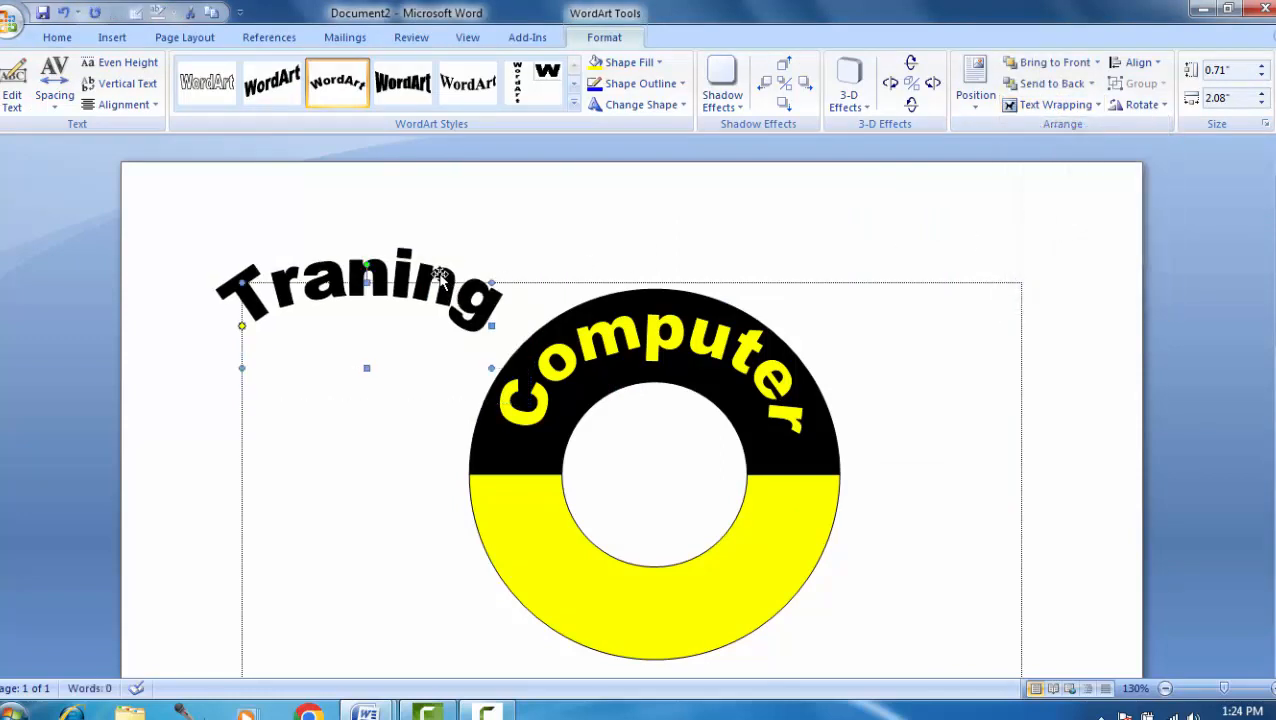
{"action": "left_click_drag", "start_coordinate": [739, 564], "coordinate": [745, 572]}
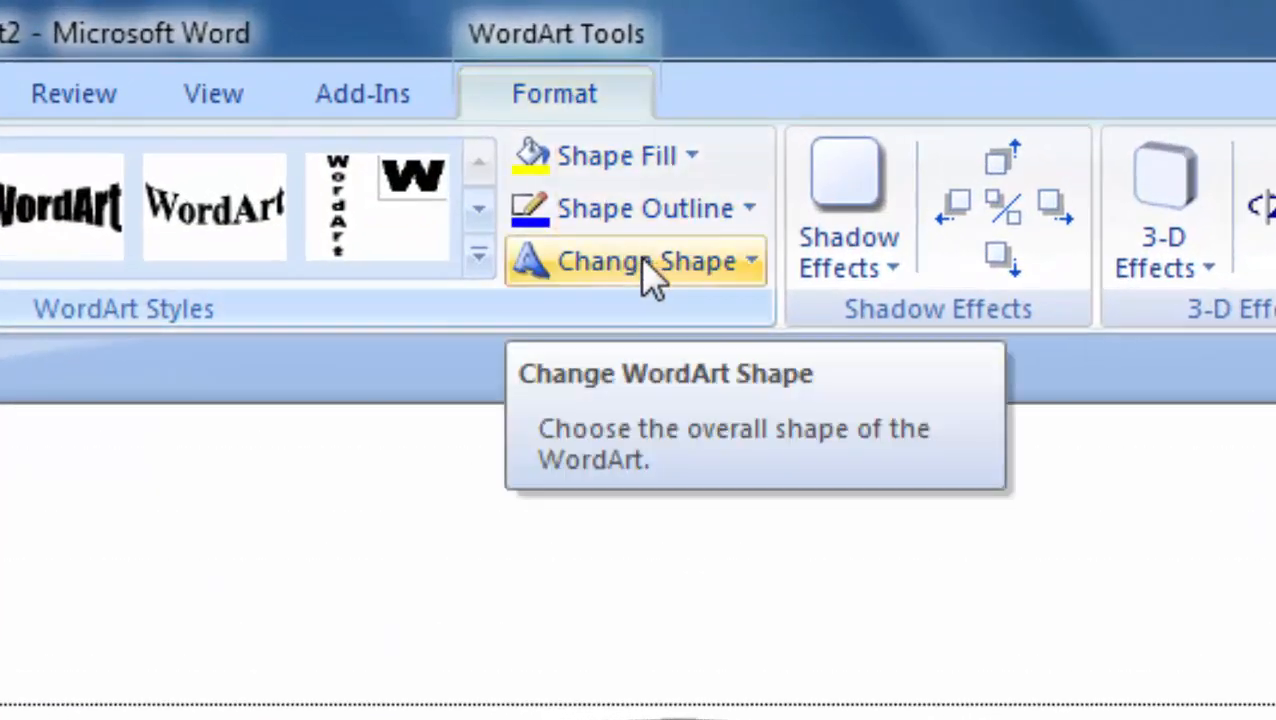
- Change the "Traning" WordArt's shape to Arch Down (Curve) and position it within the yellow arc
{"action": "left_click", "coordinate": [693, 280]}
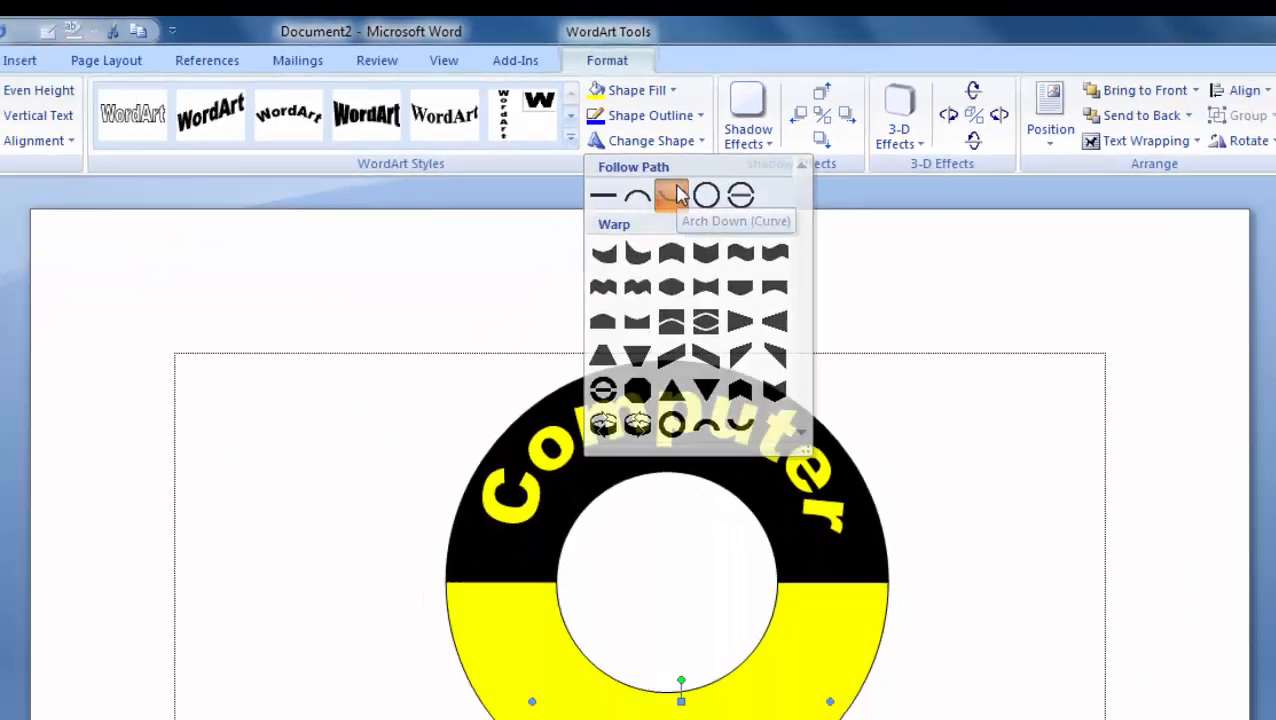
{"action": "left_click", "coordinate": [689, 375]}
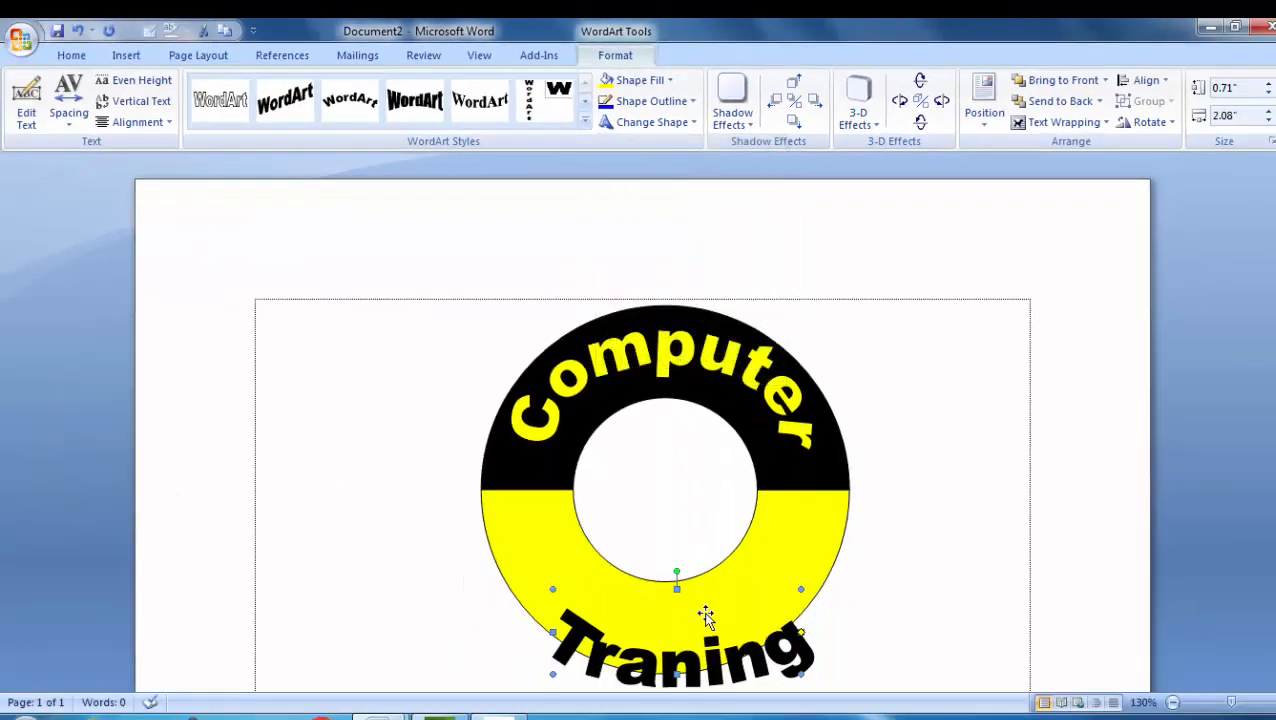
{"action": "left_click_drag", "start_coordinate": [711, 648], "coordinate": [703, 598]}
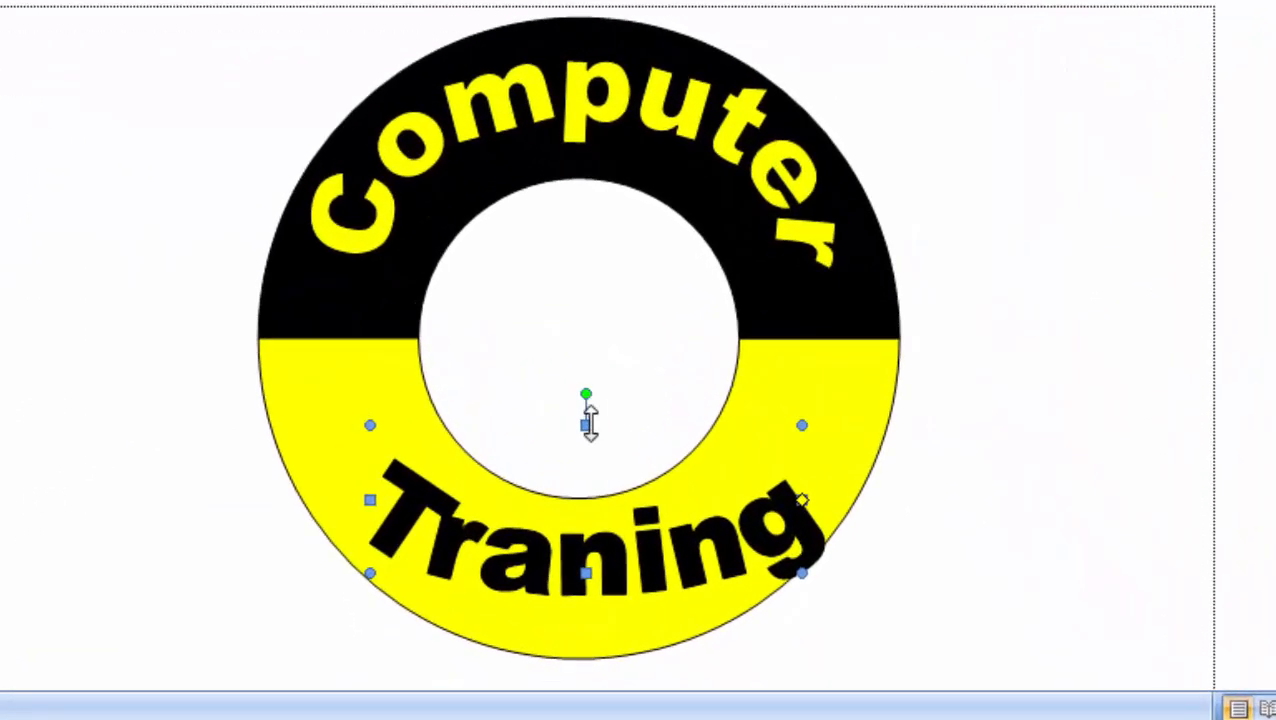
- Stretch and bend the "Traning" WordArt to follow the yellow arc's curve, and set its character spacing to Loose
{"action": "left_click_drag", "start_coordinate": [590, 422], "coordinate": [590, 330]}
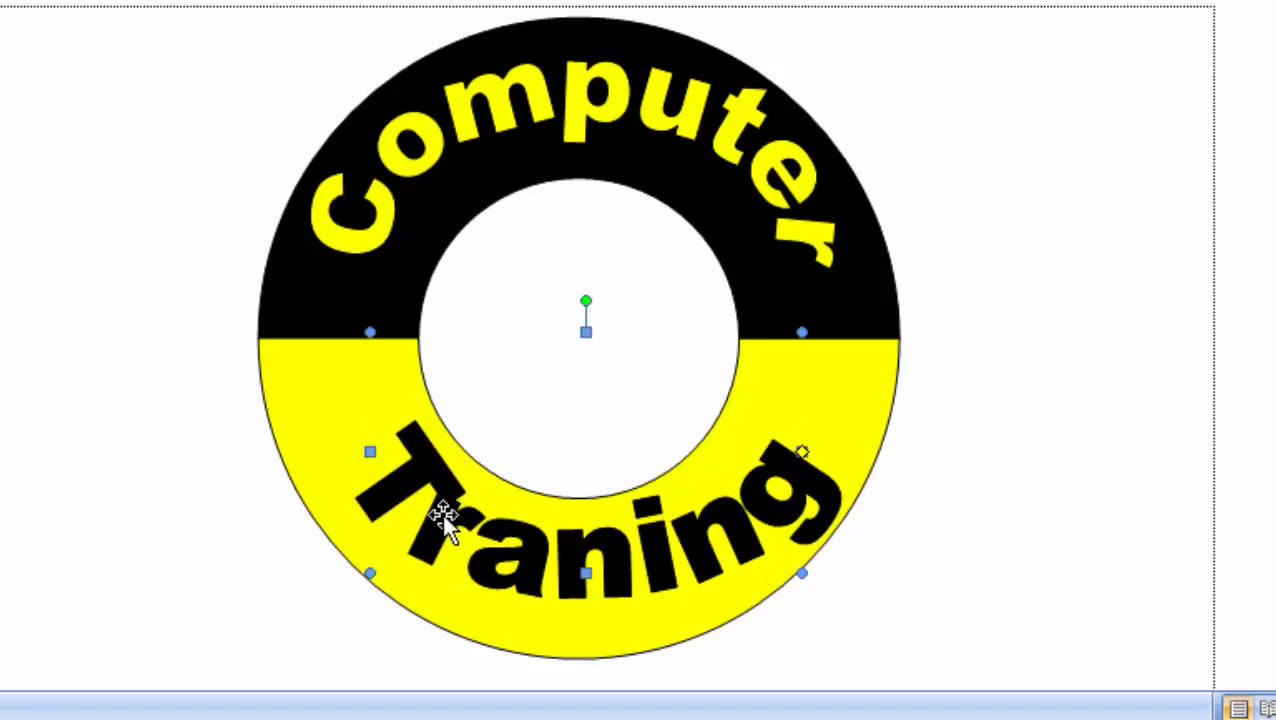
{"action": "left_click_drag", "start_coordinate": [370, 452], "coordinate": [330, 451]}
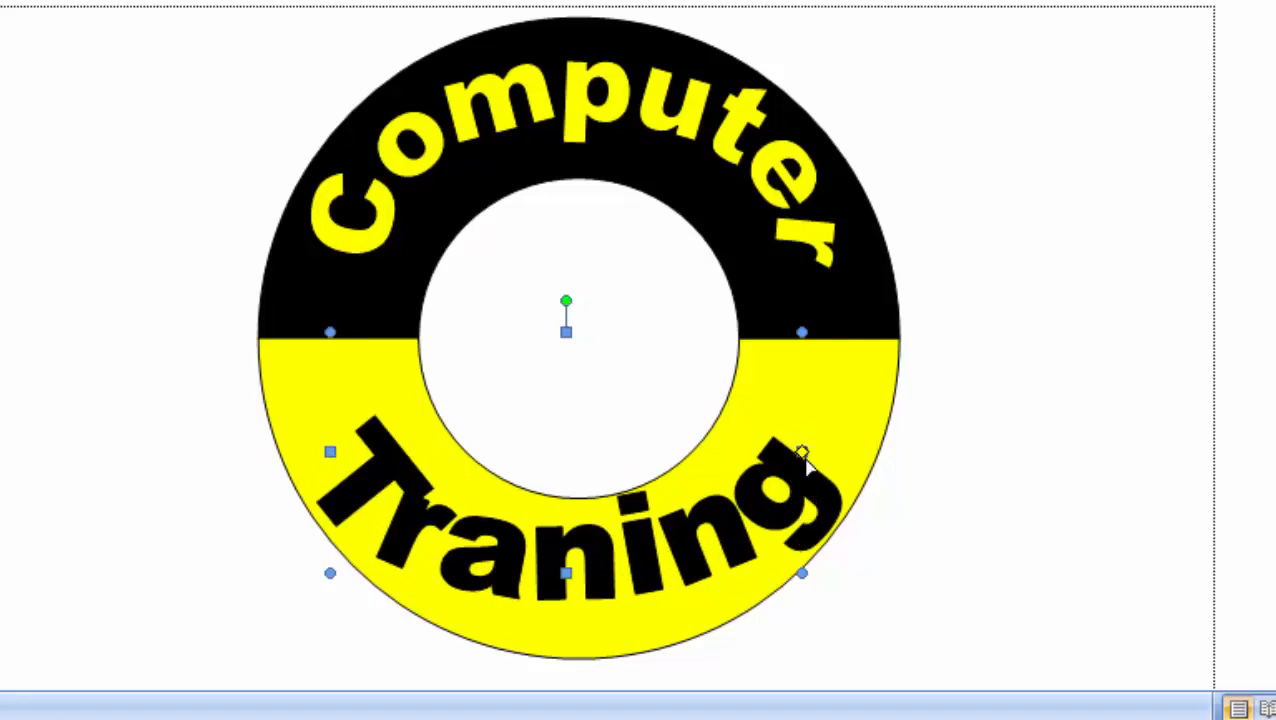
{"action": "left_click_drag", "start_coordinate": [803, 451], "coordinate": [813, 436]}
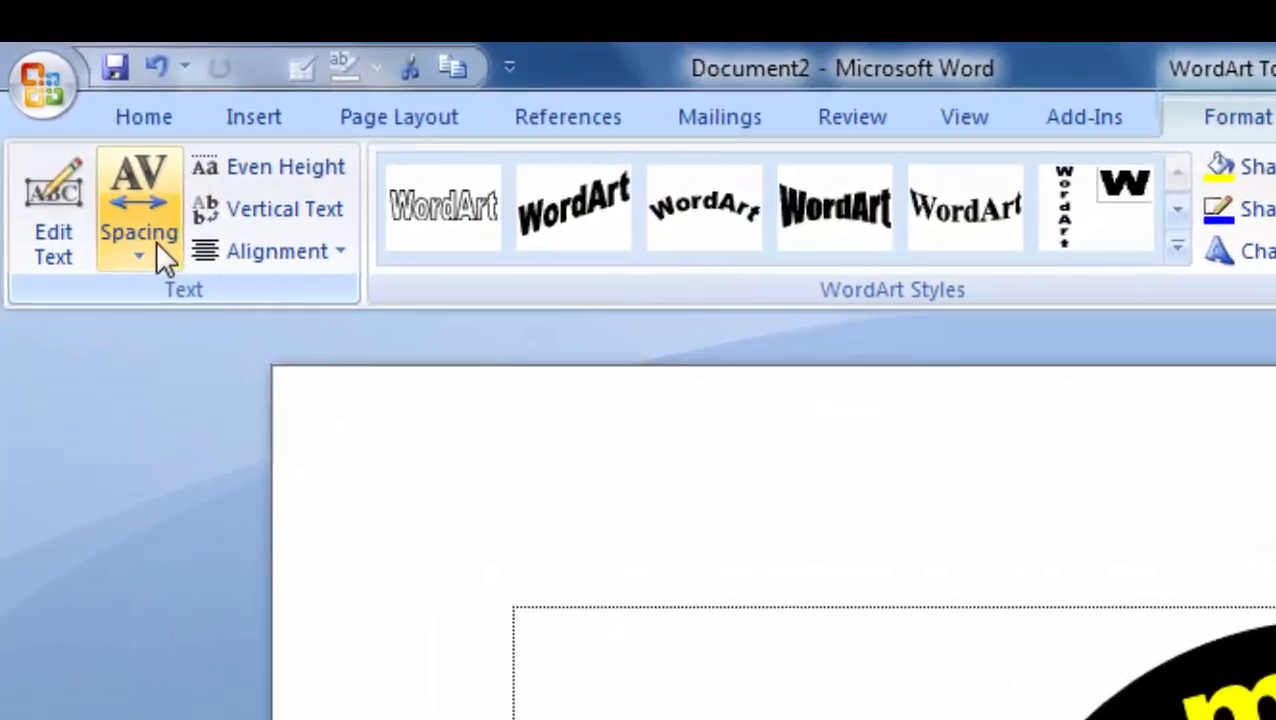
{"action": "left_click", "coordinate": [76, 118]}
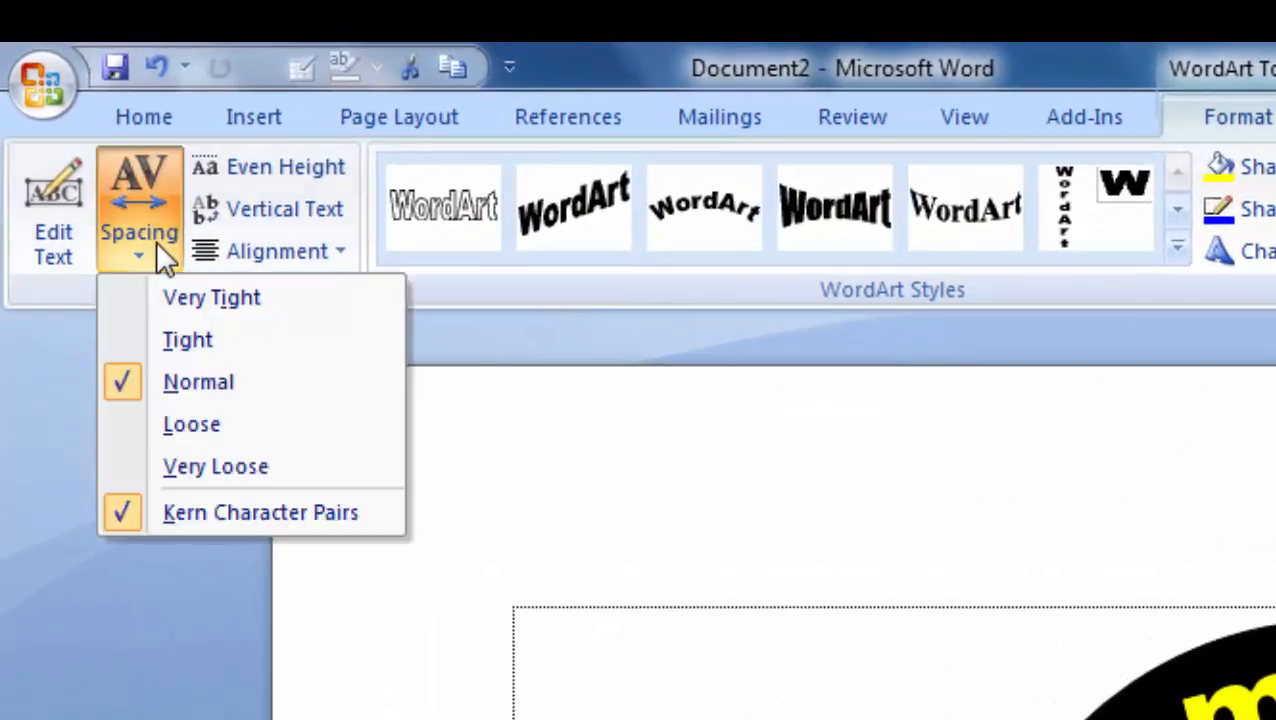
{"action": "left_click", "coordinate": [207, 430]}
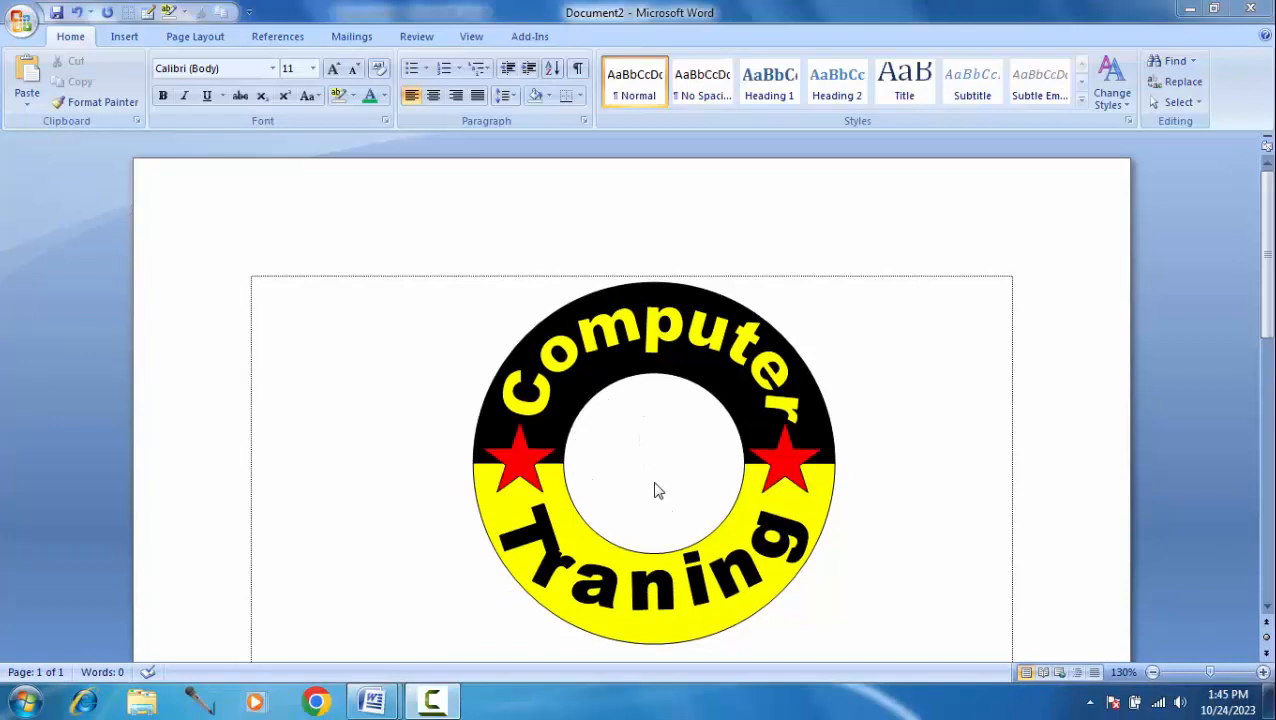
- Insert the clip art of a man working at a computer from the "Technology" search results
{"action": "left_click", "coordinate": [126, 38]}
{"action": "left_click", "coordinate": [244, 80]}
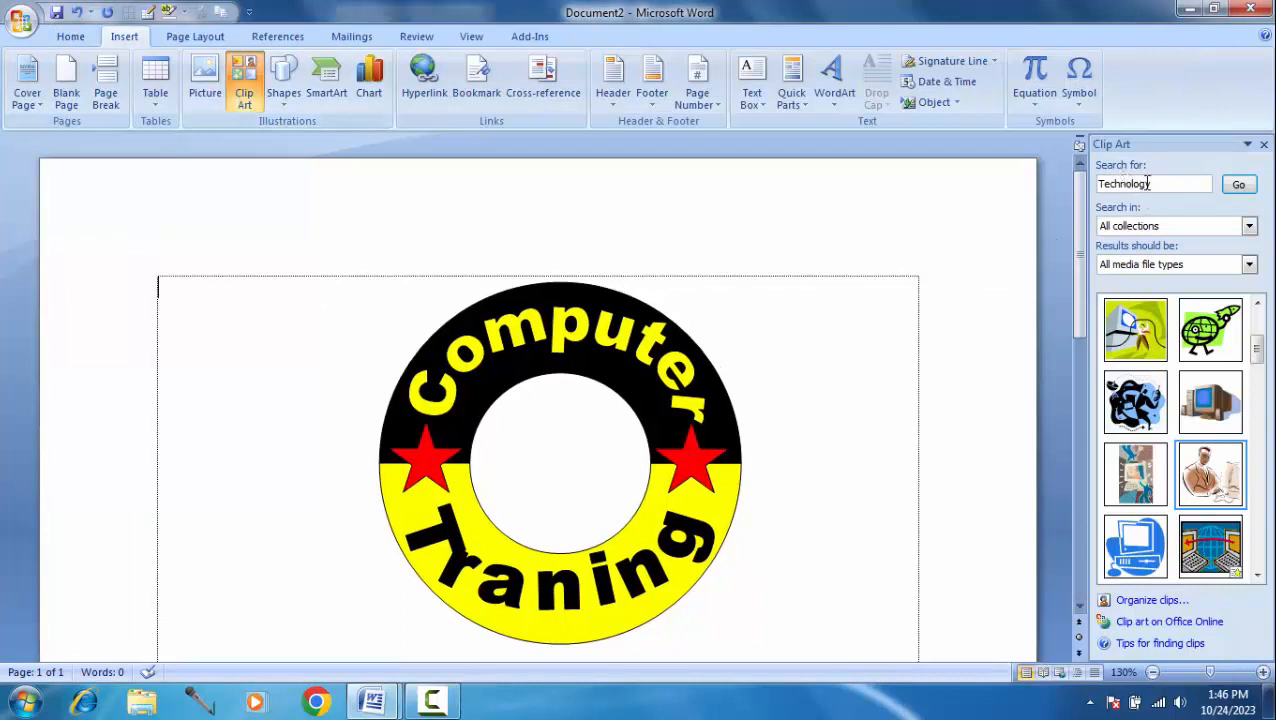
{"action": "left_click", "coordinate": [1154, 184]}
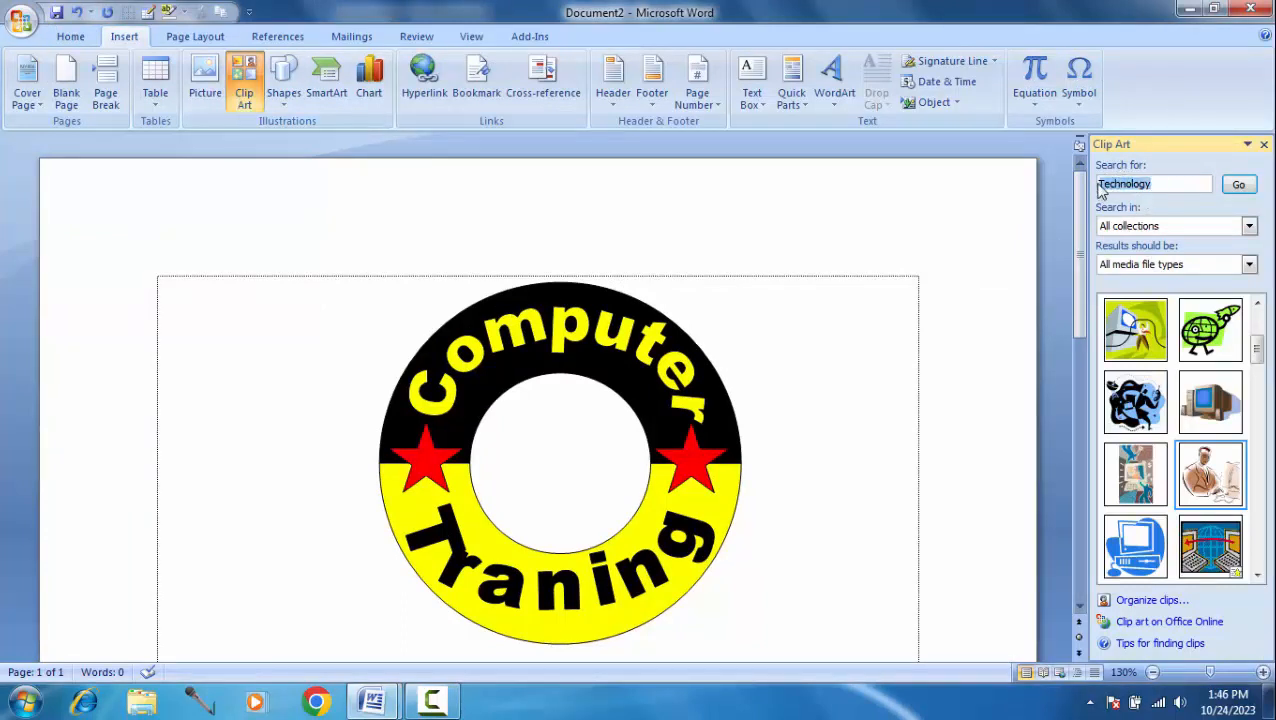
{"action": "left_click", "coordinate": [1158, 185]}
{"action": "left_click_drag", "start_coordinate": [1158, 185], "coordinate": [1098, 176]}
{"action": "left_click", "coordinate": [1207, 480]}
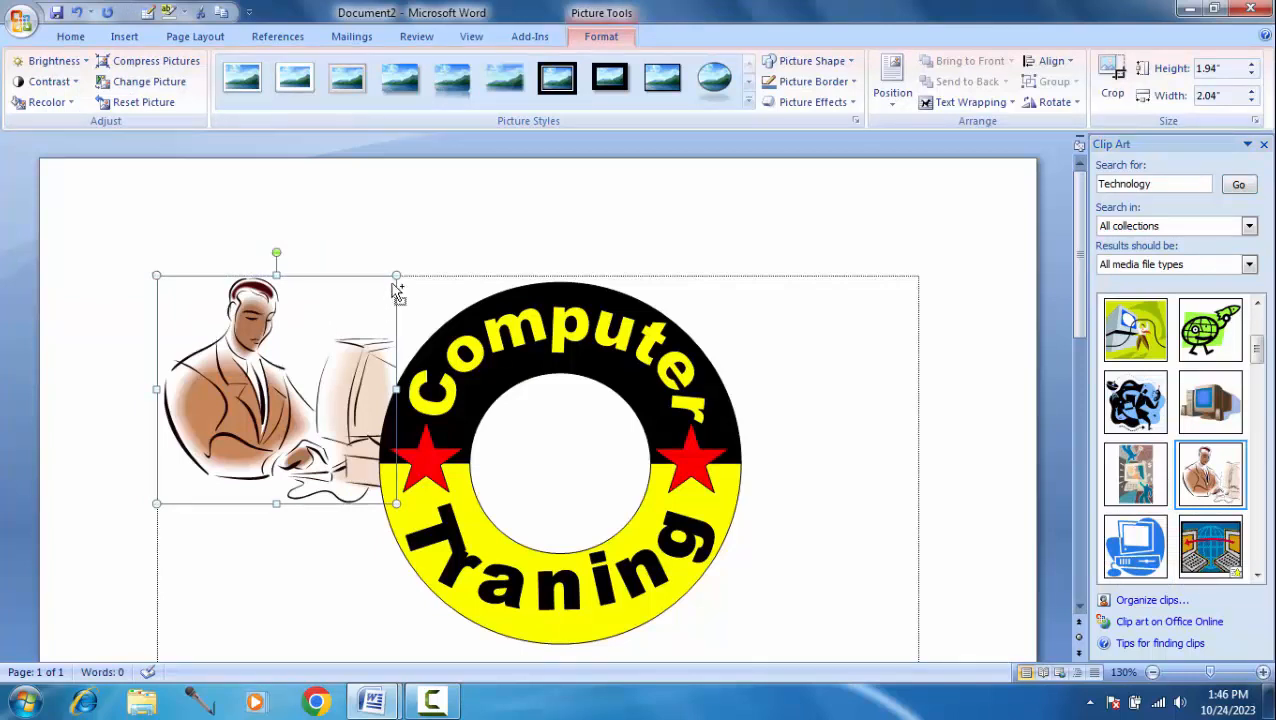
- Shrink the clip art to about 1.43" high by 1.5" wide and set its text wrapping to In Front of Text
{"action": "left_click_drag", "start_coordinate": [398, 270], "coordinate": [353, 302]}
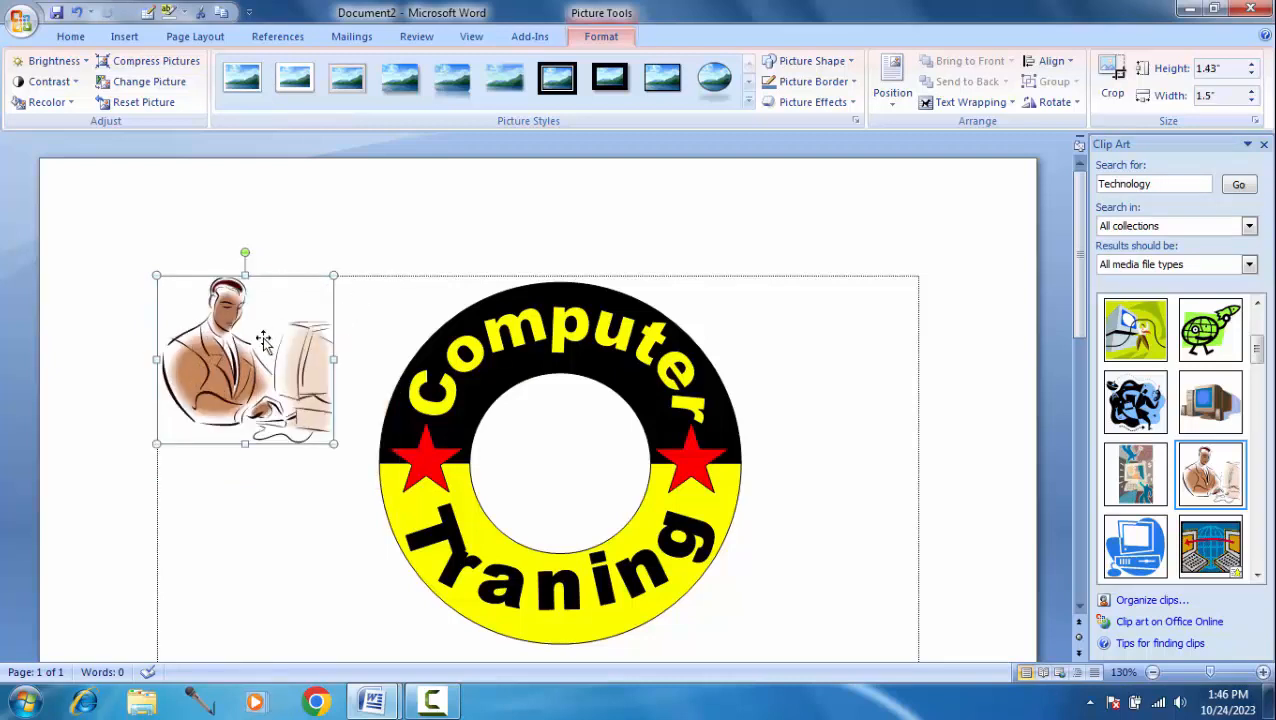
{"action": "left_click", "coordinate": [970, 102]}
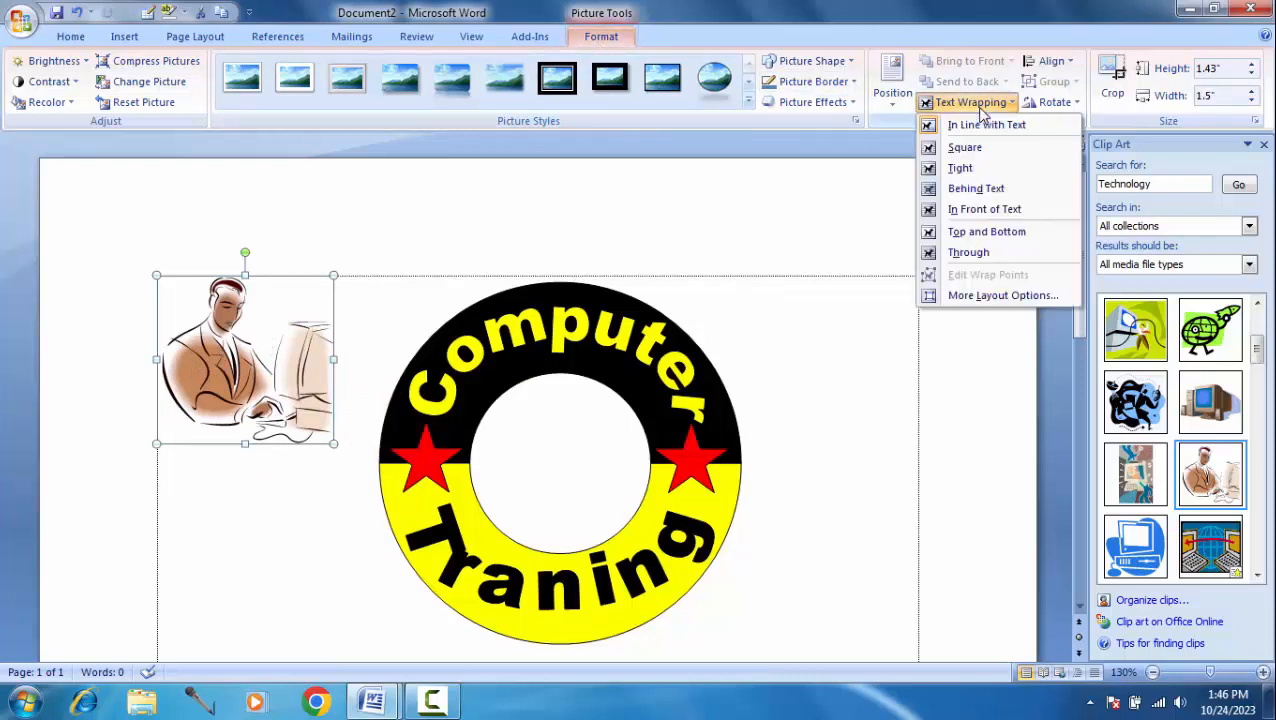
{"action": "left_click", "coordinate": [988, 214]}
- Move the clip art into the ring's white centre and shrink it to about 1.28" high by 1.34" wide
{"action": "left_click_drag", "start_coordinate": [290, 358], "coordinate": [594, 444]}
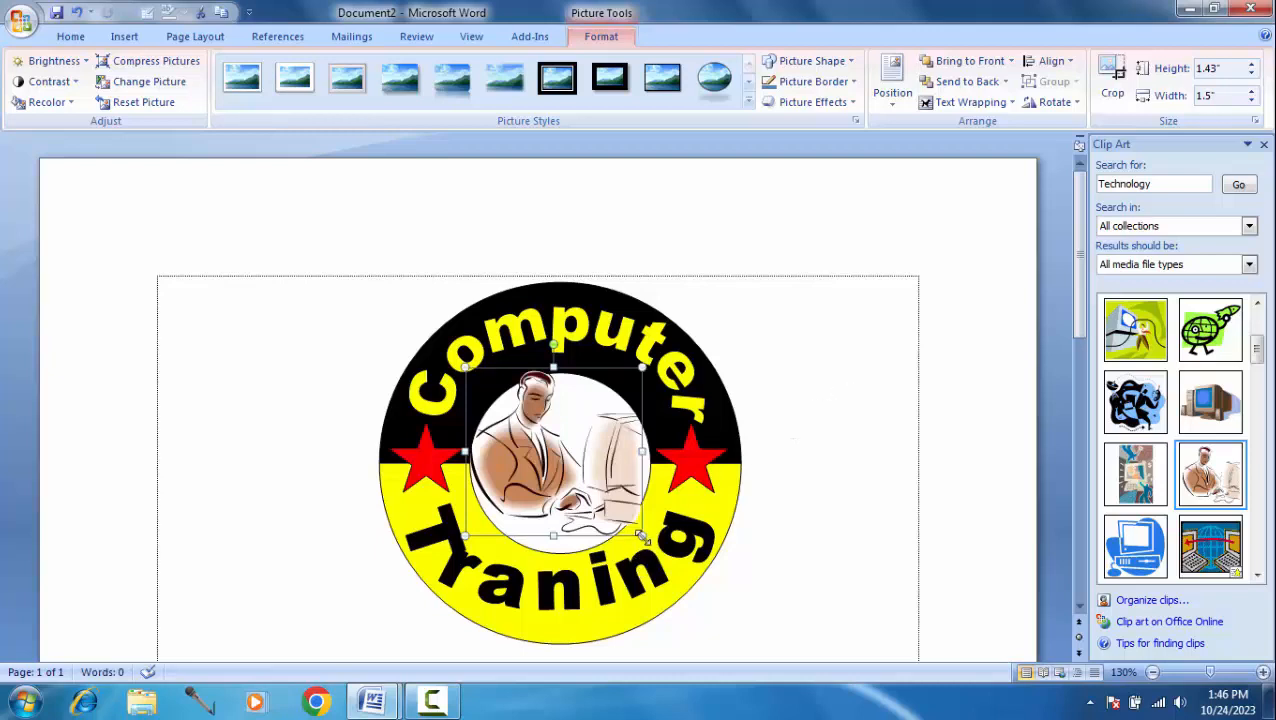
{"action": "left_click_drag", "start_coordinate": [642, 537], "coordinate": [624, 529]}
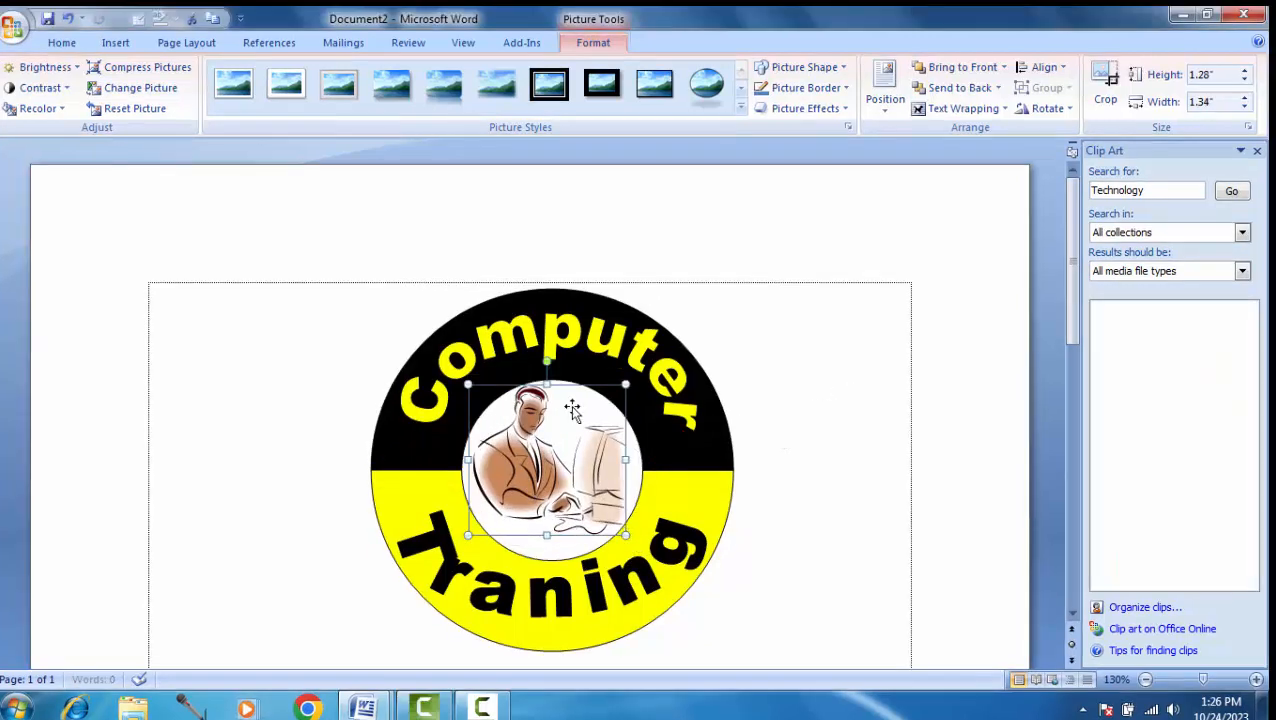
{"action": "left_click", "coordinate": [803, 426]}
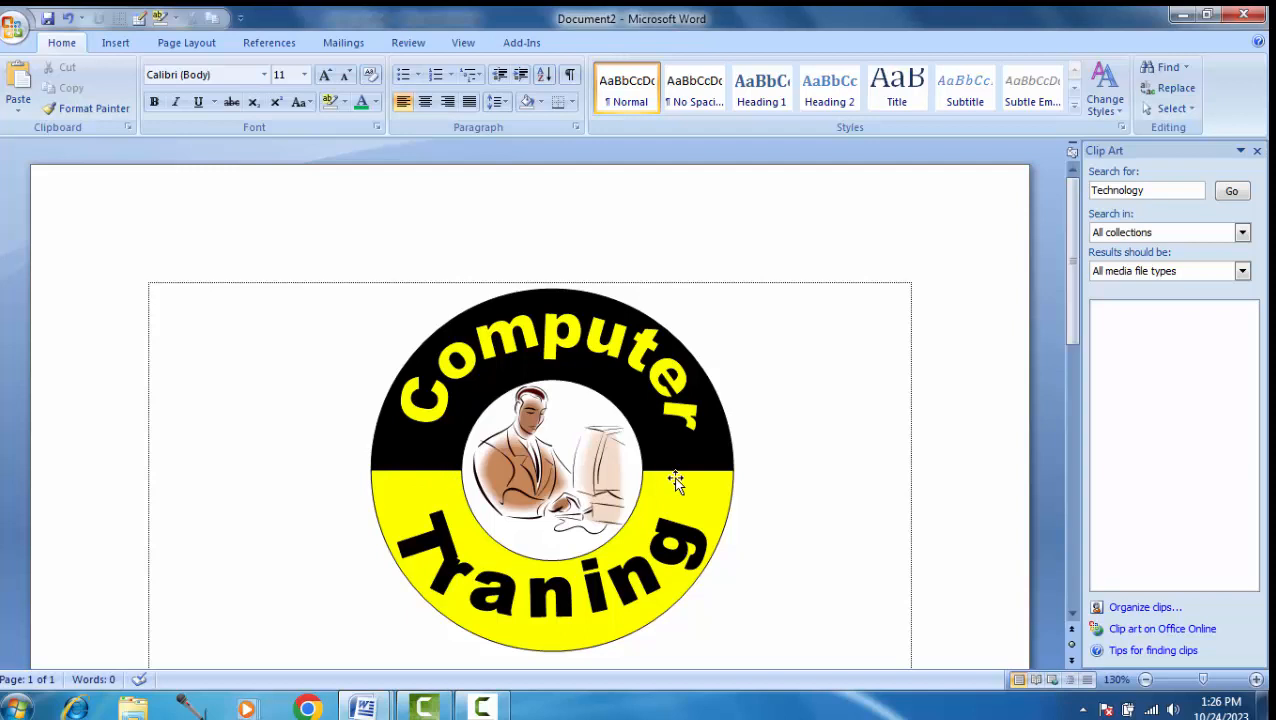
- Draw a five-point star about 0.34" high by 0.35" wide to the left of the ring and fill it with standard red
{"action": "left_click", "coordinate": [122, 44]}
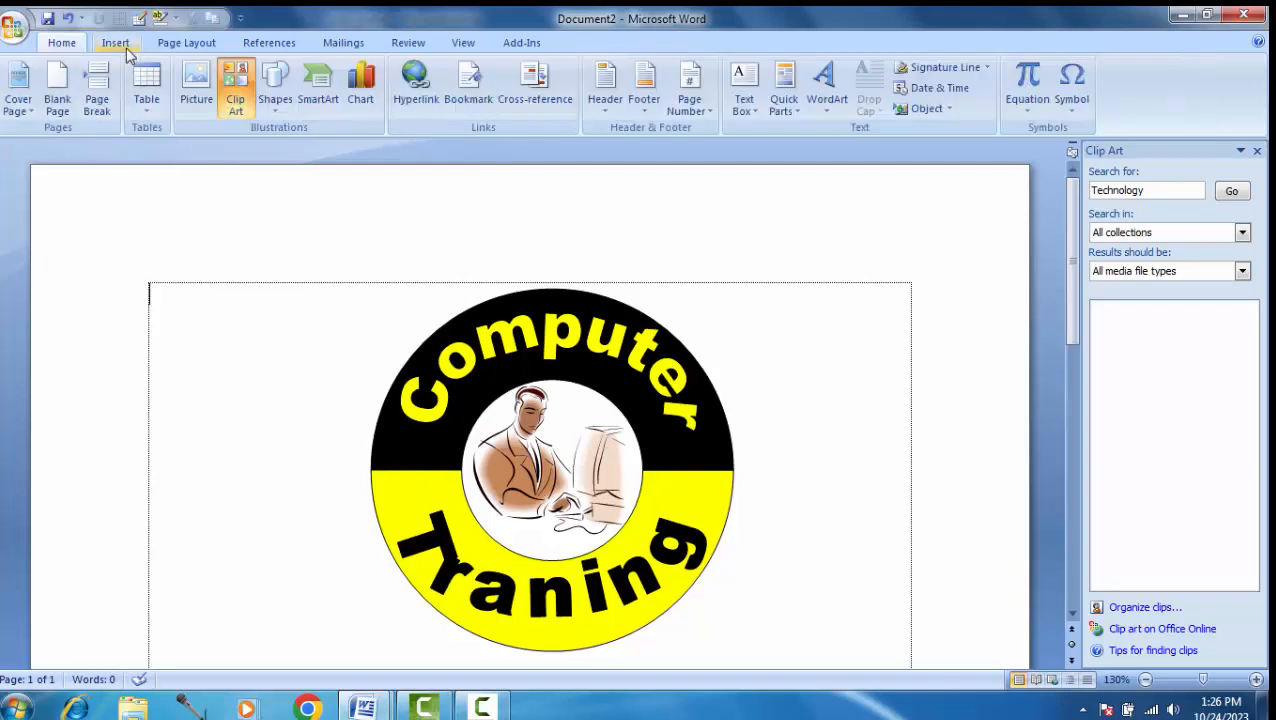
{"action": "left_click", "coordinate": [277, 84]}
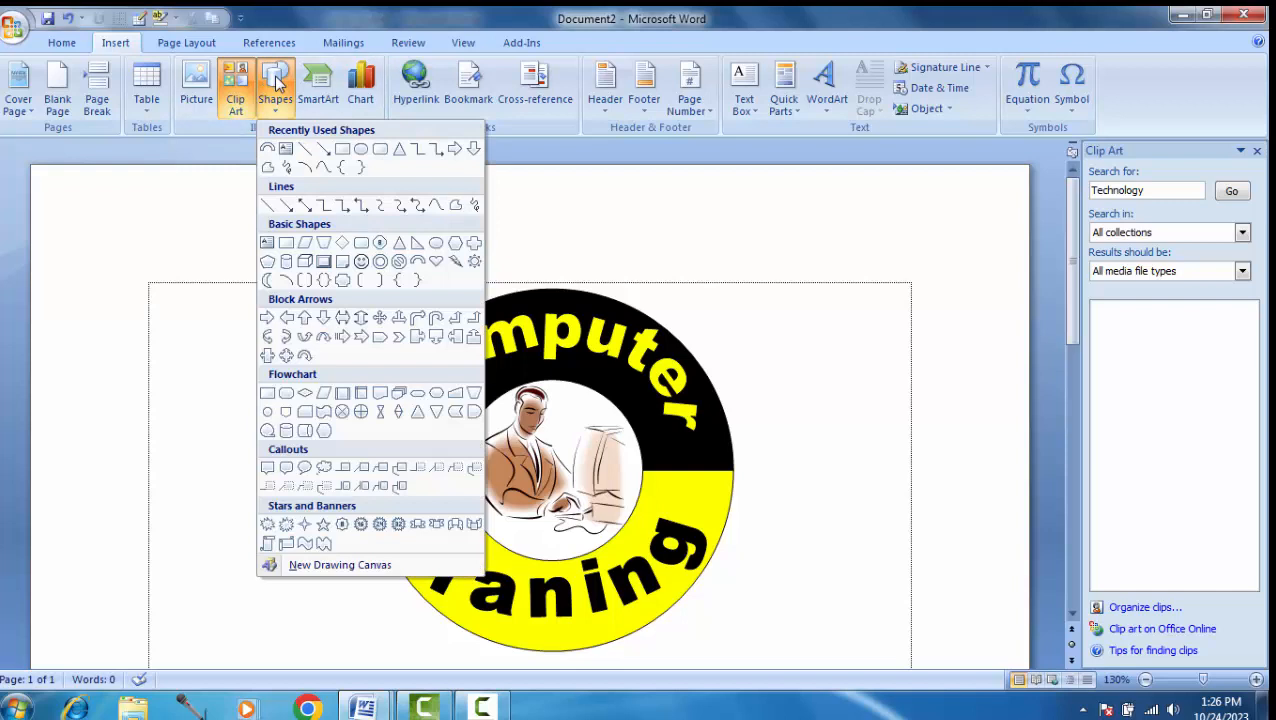
{"action": "left_click", "coordinate": [322, 525]}
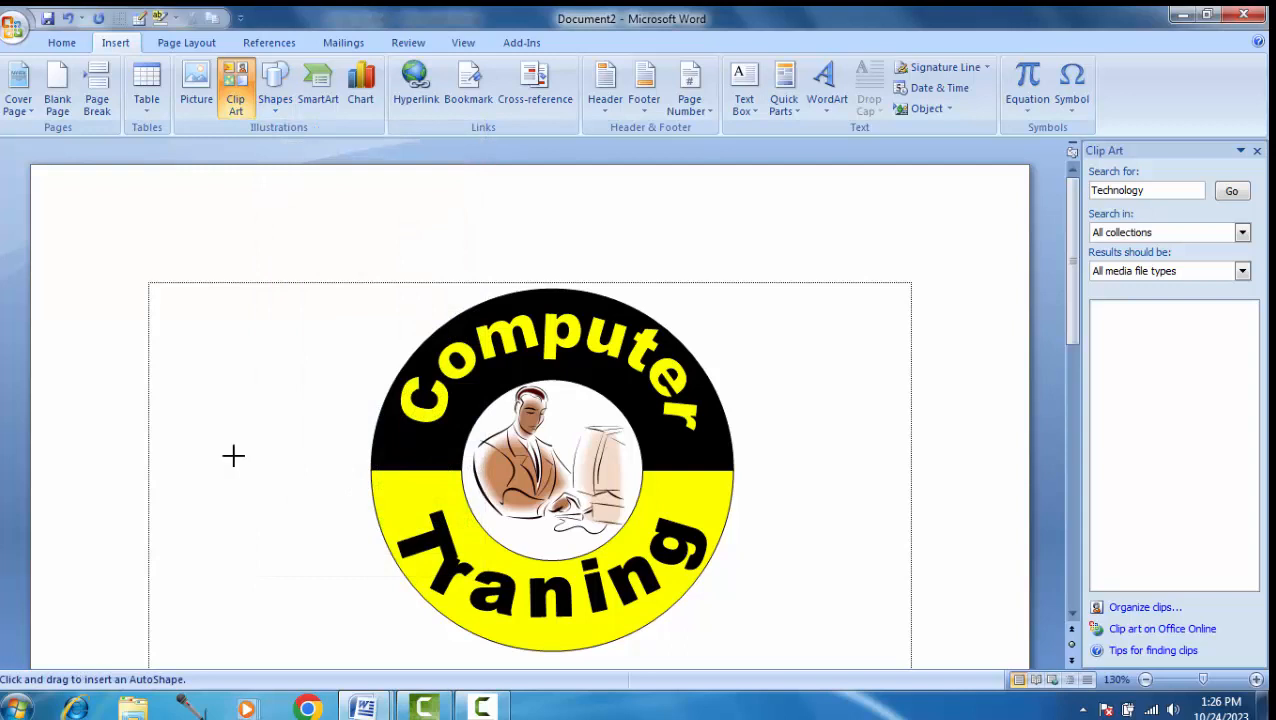
{"action": "left_click_drag", "start_coordinate": [234, 456], "coordinate": [256, 477]}
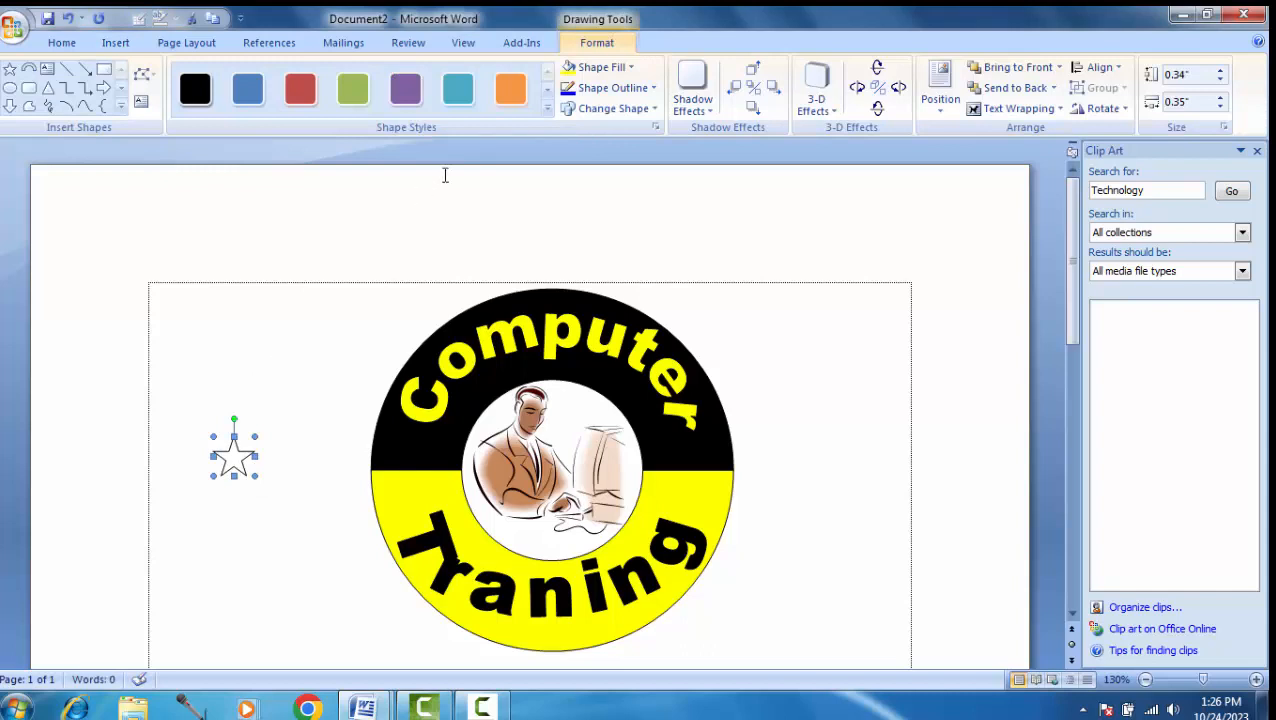
{"action": "left_click", "coordinate": [598, 70]}
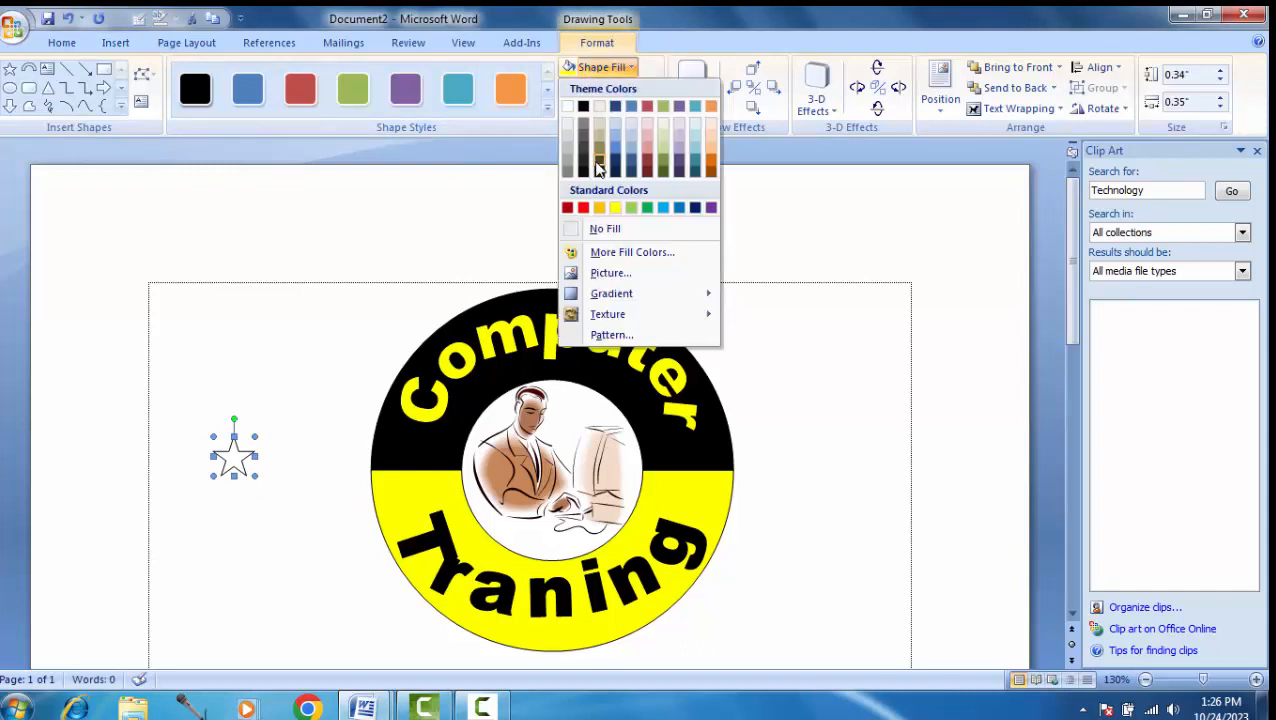
{"action": "left_click", "coordinate": [585, 208]}
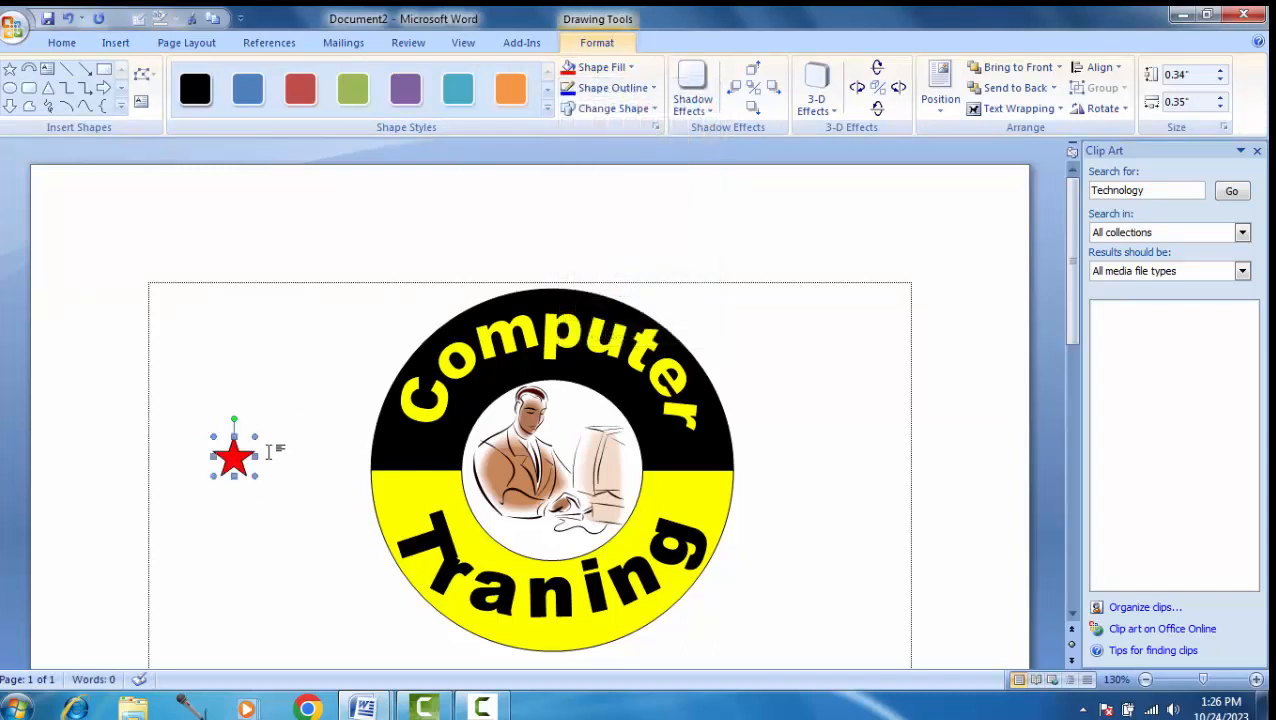
- Place the red star on the ring's left colour junction, enlarge it to about 0.61" by 0.64", and copy it to the right junction
{"action": "left_click_drag", "start_coordinate": [391, 468], "coordinate": [418, 465]}
{"action": "left_click_drag", "start_coordinate": [440, 484], "coordinate": [456, 499]}
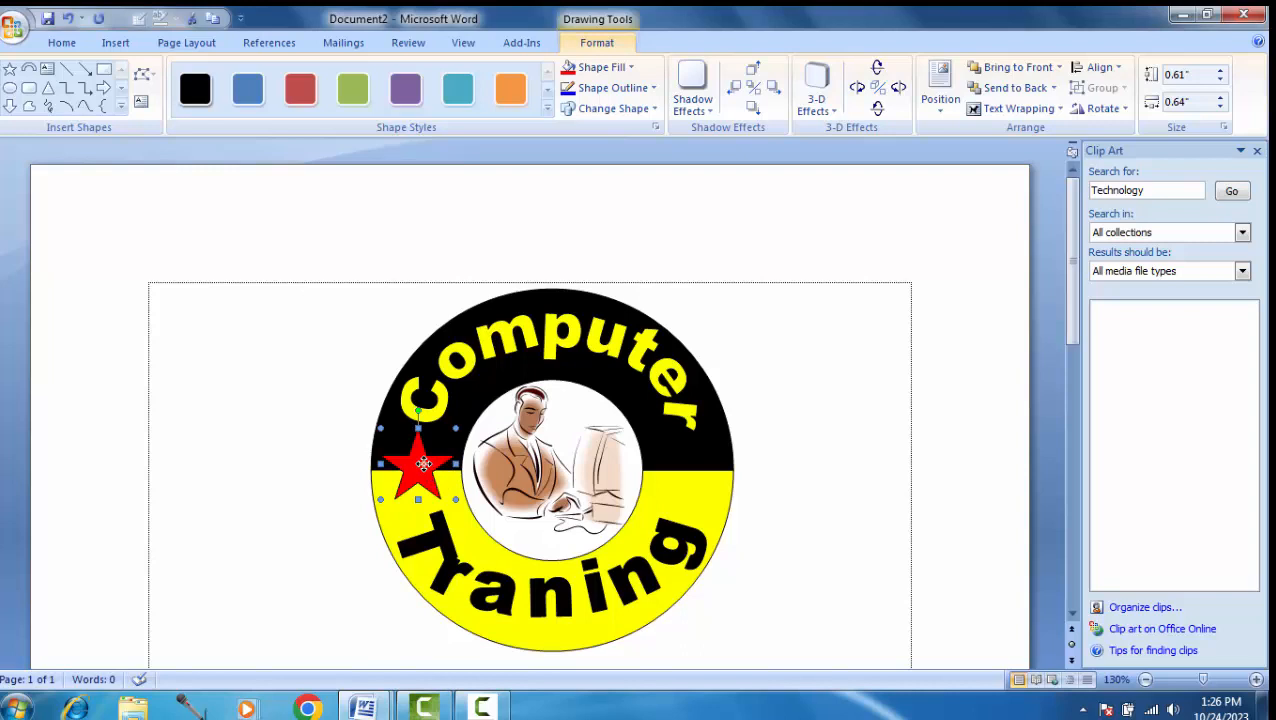
{"action": "left_click_drag", "start_coordinate": [424, 463], "coordinate": [678, 465]}
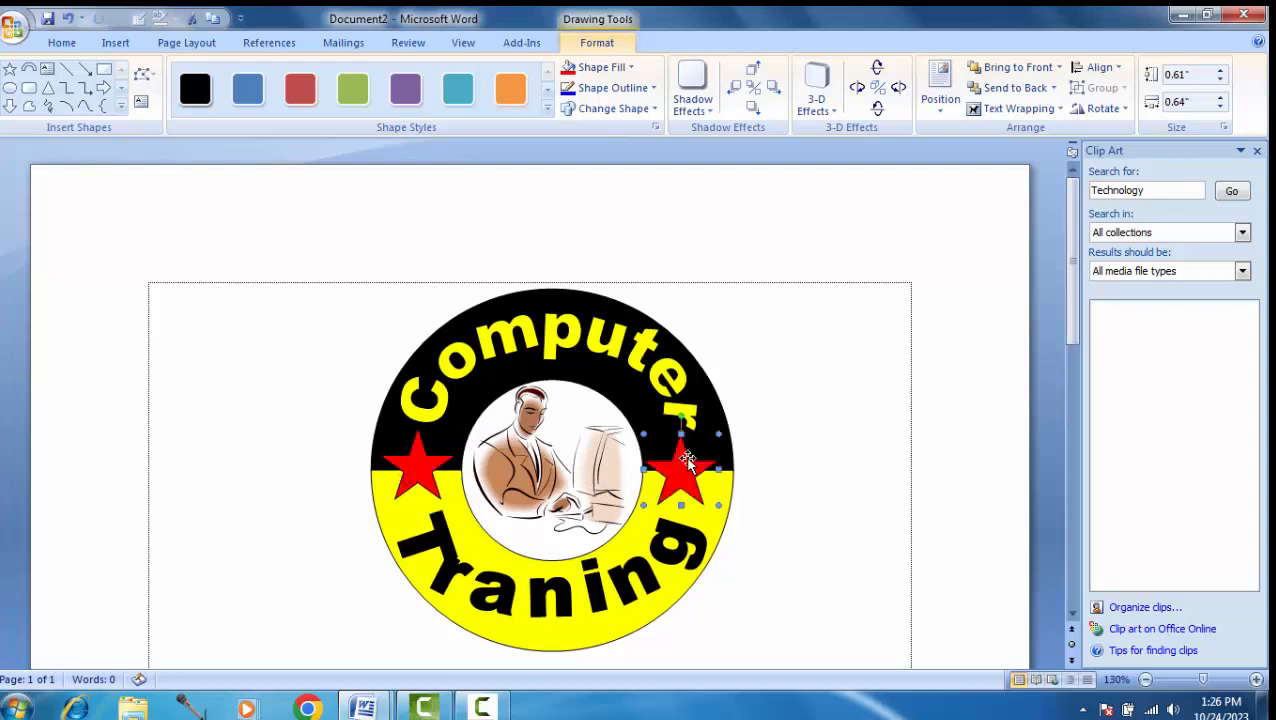
- Show the finished logo page in Print Preview
{"action": "scroll", "coordinate": [763, 379], "scroll_direction": "down", "scroll_amount": 1}
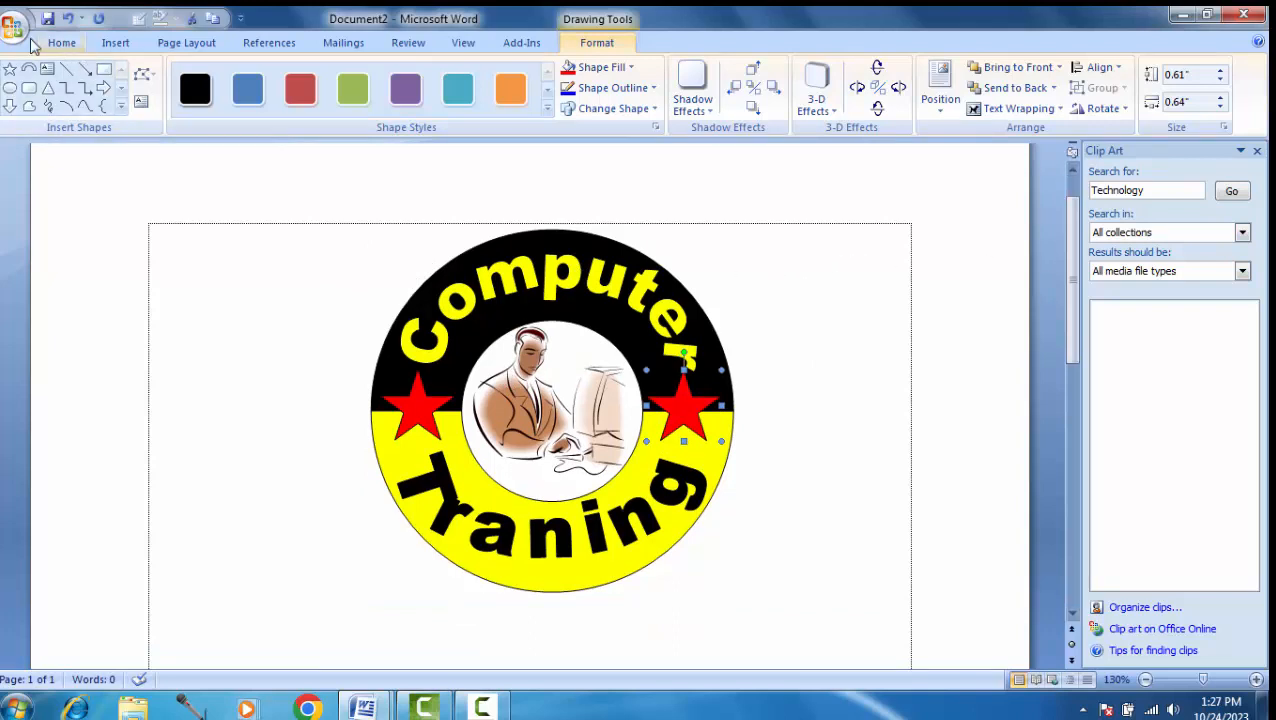
{"action": "key", "text": "ctrl+F2"}
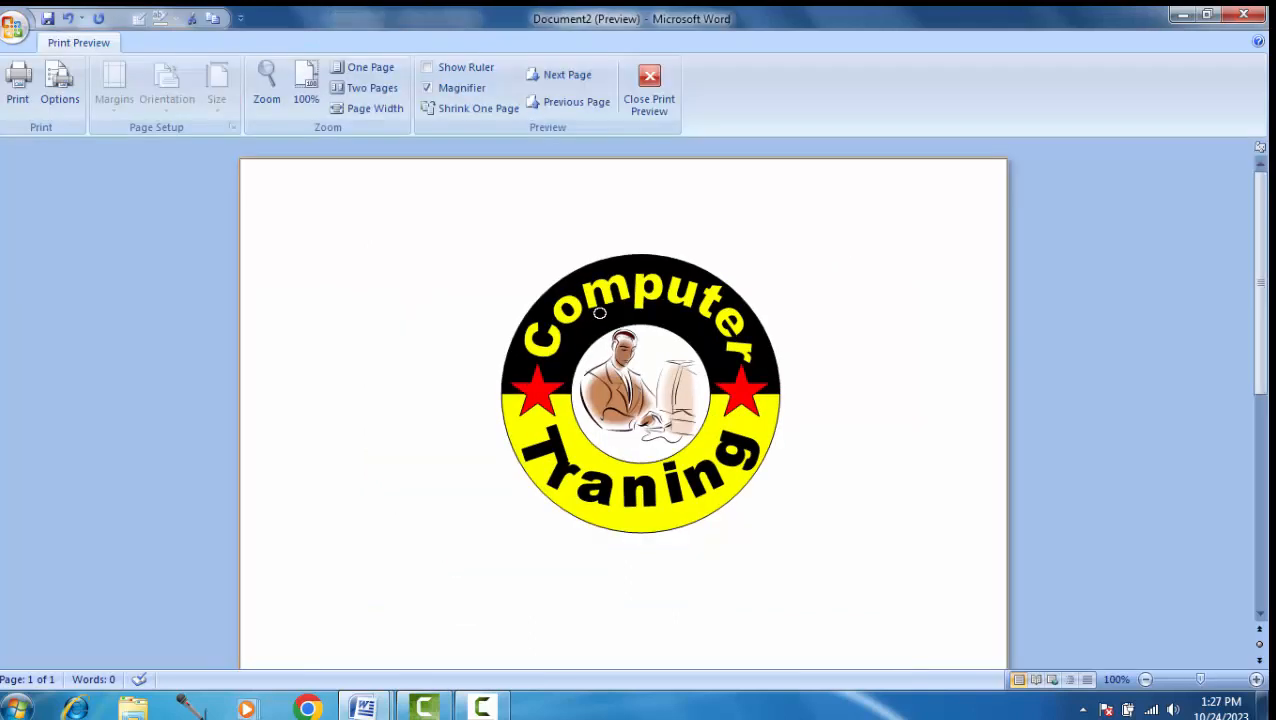